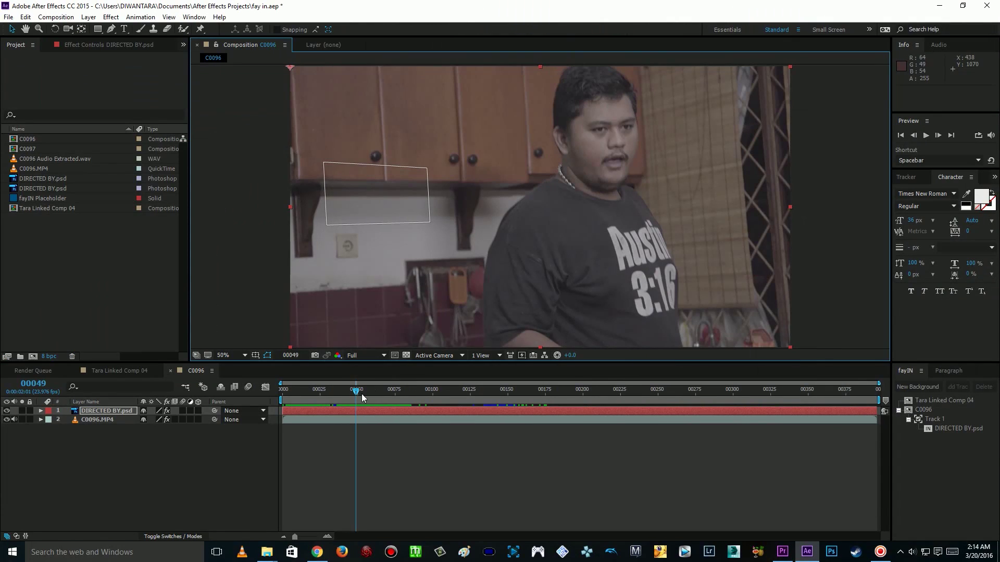
Scrub the C0096 timeline to preview the DIRECTED BY credit moving with the shot
{"action": "left_click_drag", "start_coordinate": [363, 397], "coordinate": [398, 391]}
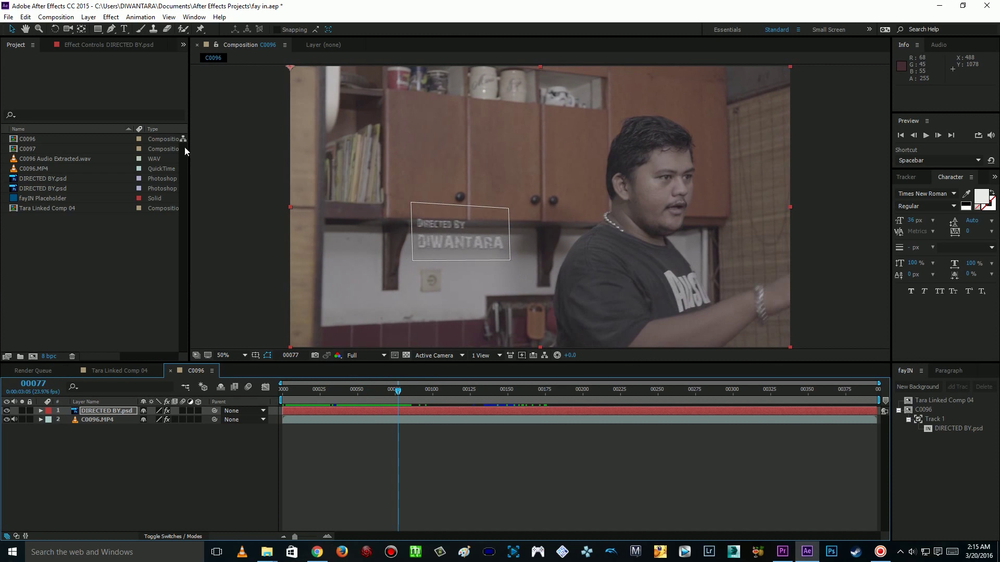
Review the title layer's tracking settings and step back to frame 00071
{"action": "left_click", "coordinate": [95, 45]}
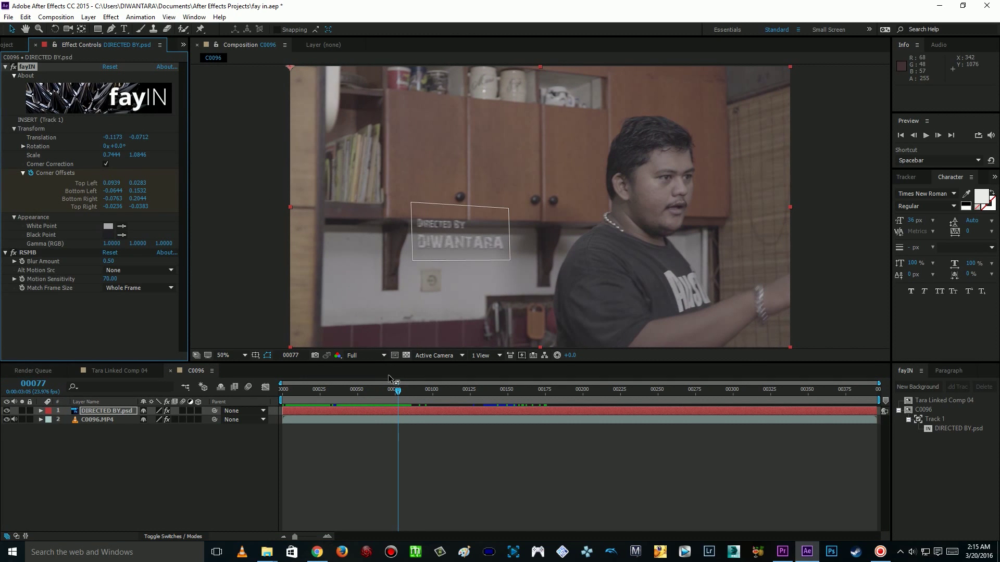
{"action": "left_click_drag", "start_coordinate": [396, 393], "coordinate": [394, 392]}
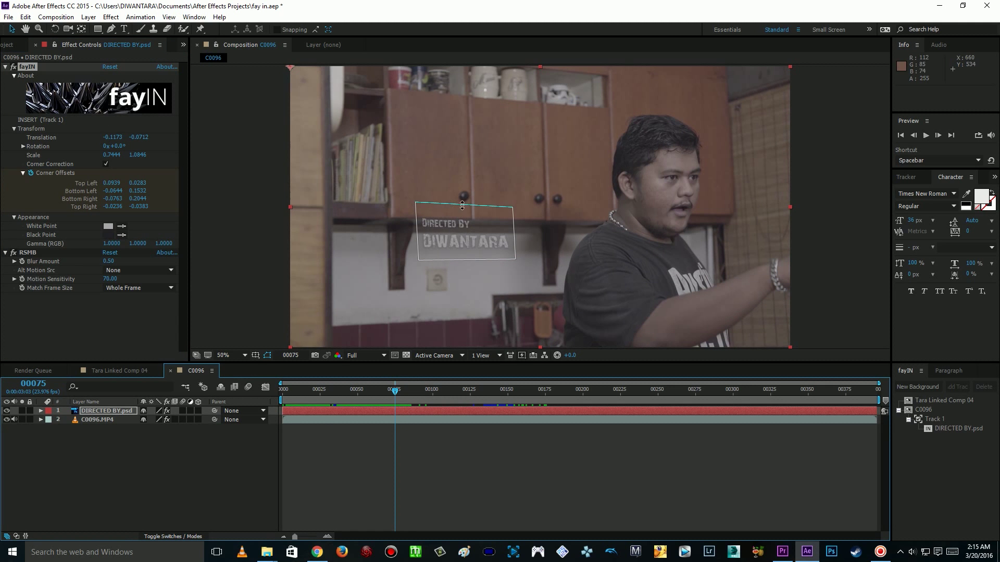
{"action": "left_click_drag", "start_coordinate": [401, 385], "coordinate": [389, 389]}
Create composition C0098 from the C0096.MP4 clip and move to a later frame
{"action": "left_click", "coordinate": [10, 47]}
{"action": "left_click", "coordinate": [27, 171]}
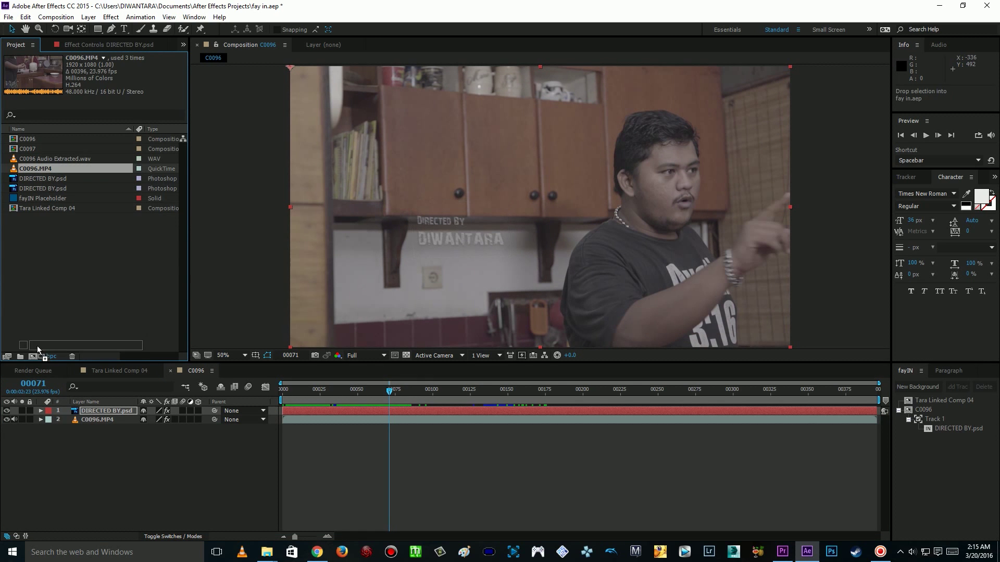
{"action": "left_click_drag", "start_coordinate": [37, 359], "coordinate": [35, 358]}
{"action": "left_click_drag", "start_coordinate": [317, 397], "coordinate": [384, 391]}
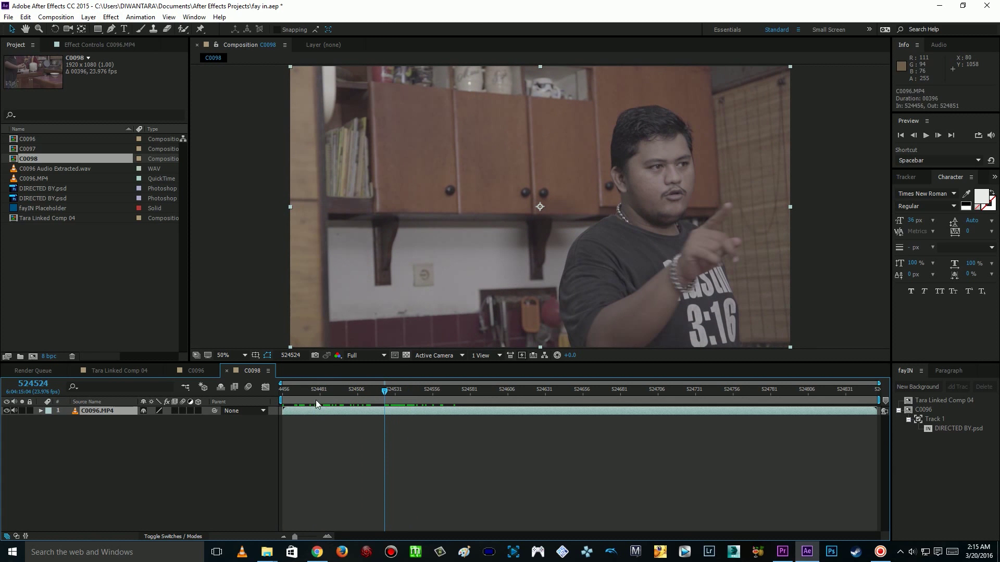
Apply the fayteq fayIN effect to the clip as its background effect
{"action": "left_click", "coordinate": [107, 19]}
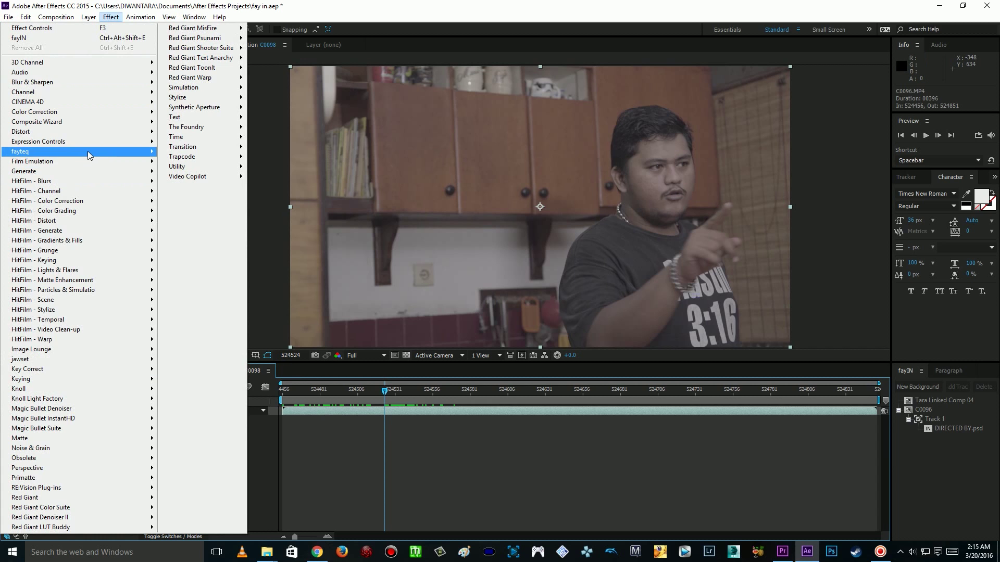
{"action": "left_click", "coordinate": [177, 153]}
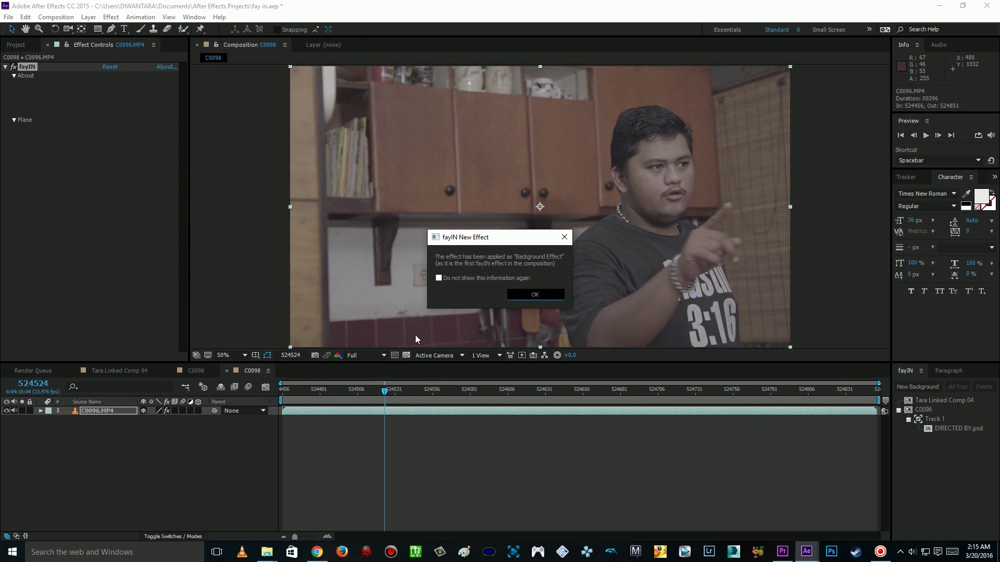
{"action": "left_click", "coordinate": [530, 296]}
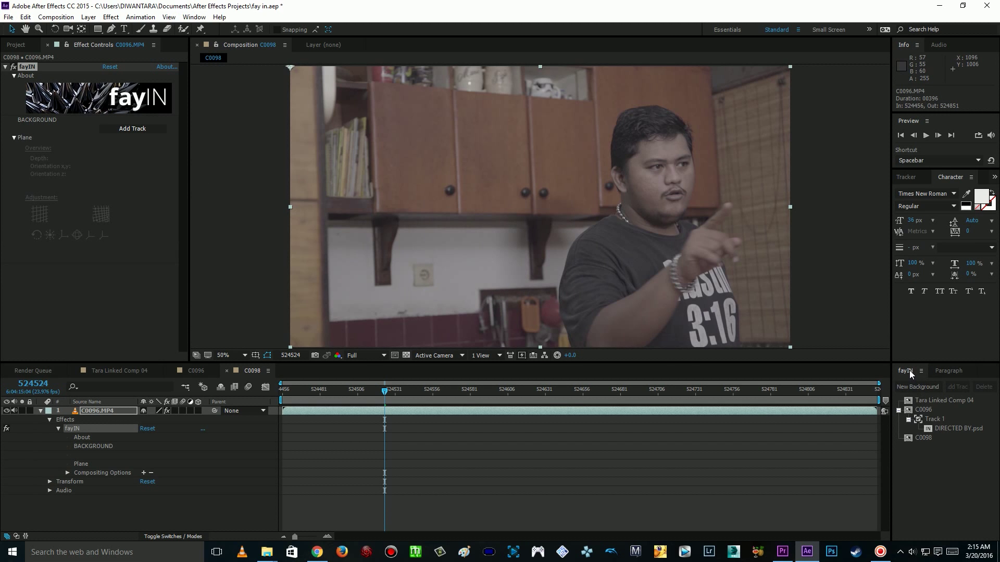
Show the fayIN tracking panel and open composition C0098 from it
{"action": "left_click", "coordinate": [200, 19]}
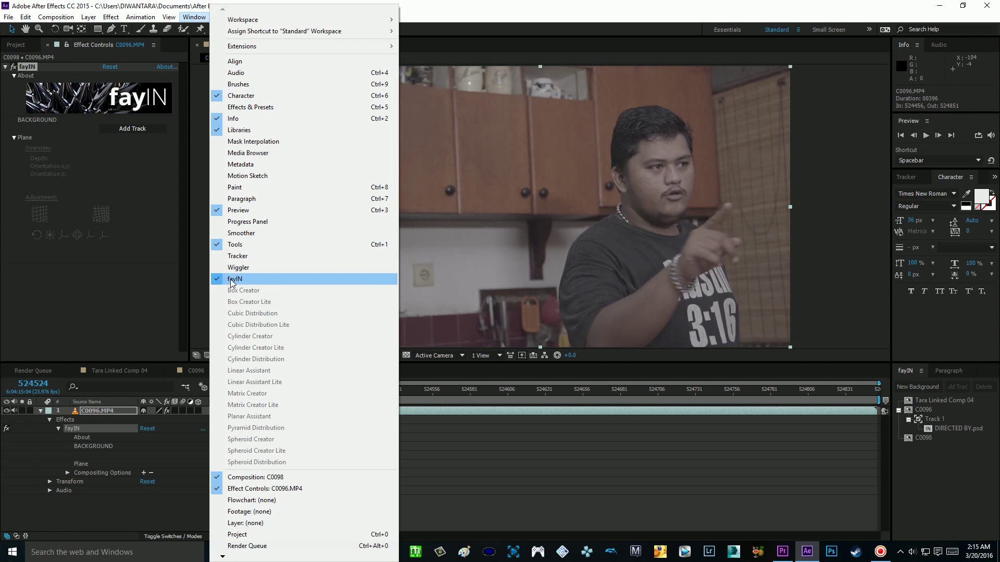
{"action": "left_click", "coordinate": [394, 356]}
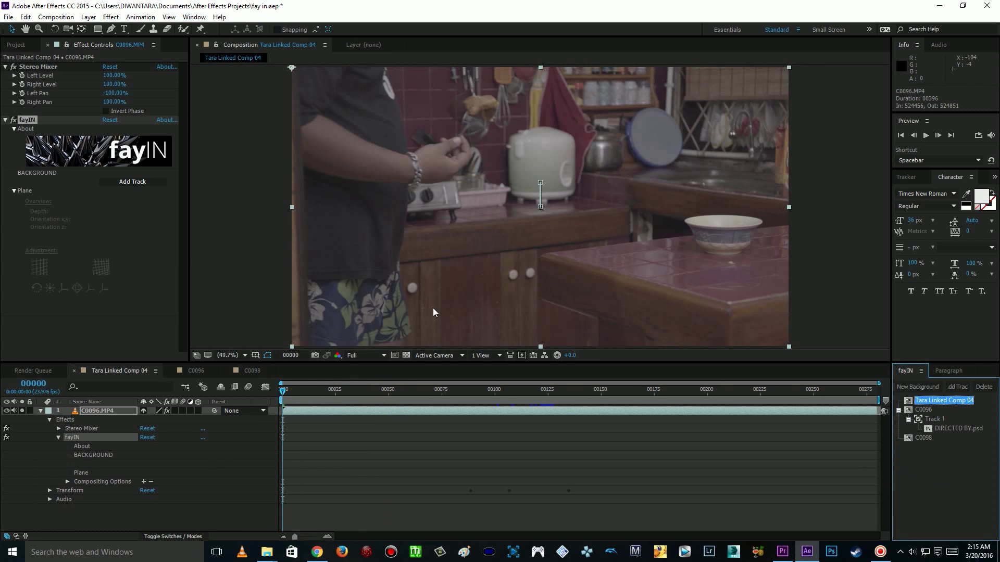
{"action": "left_click_drag", "start_coordinate": [335, 389], "coordinate": [382, 391]}
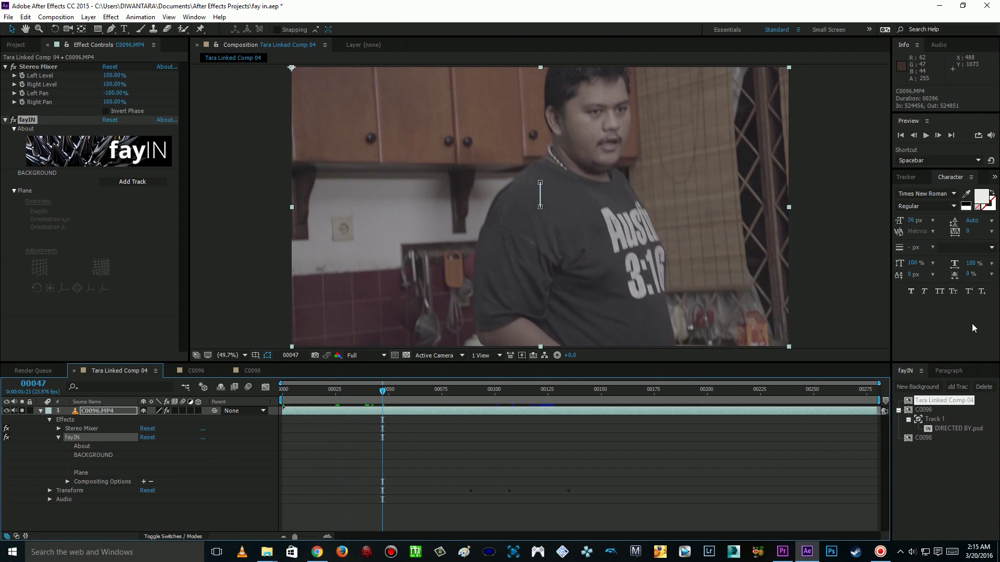
{"action": "double_click", "coordinate": [923, 438]}
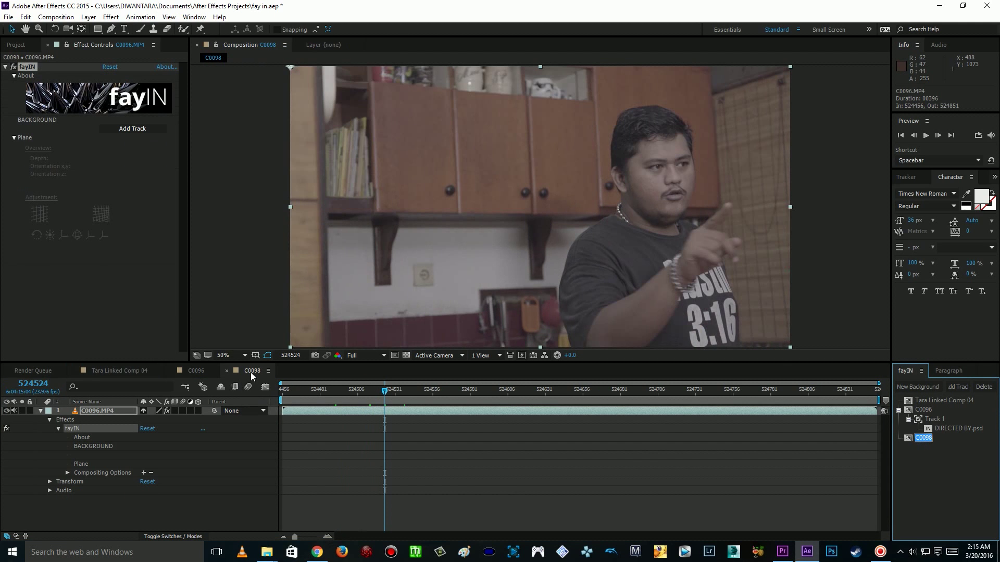
Add a new track to C0098 using the Mask Region Tracker
{"action": "right_click", "coordinate": [925, 442]}
{"action": "left_click", "coordinate": [929, 447]}
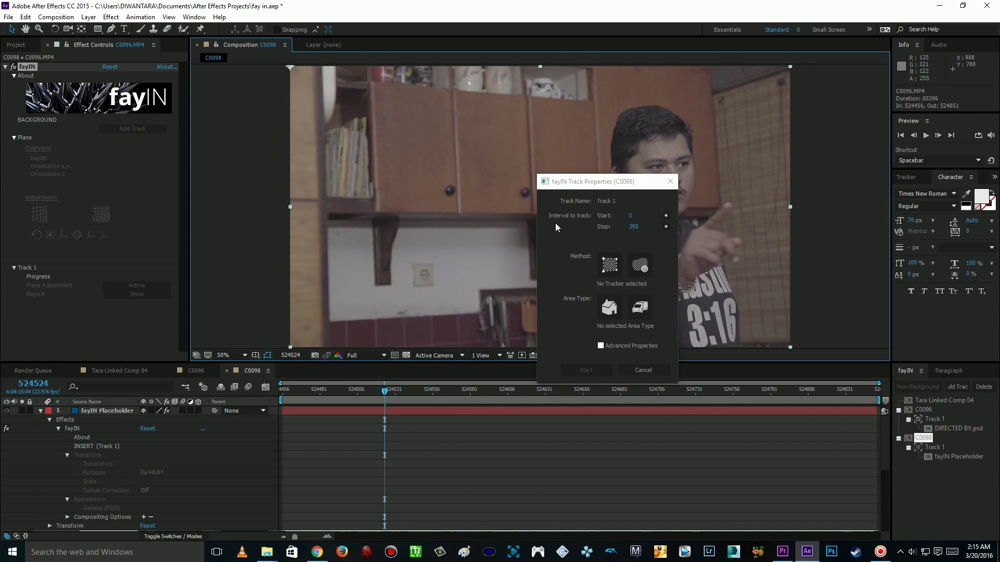
{"action": "left_click_drag", "start_coordinate": [593, 181], "coordinate": [717, 215]}
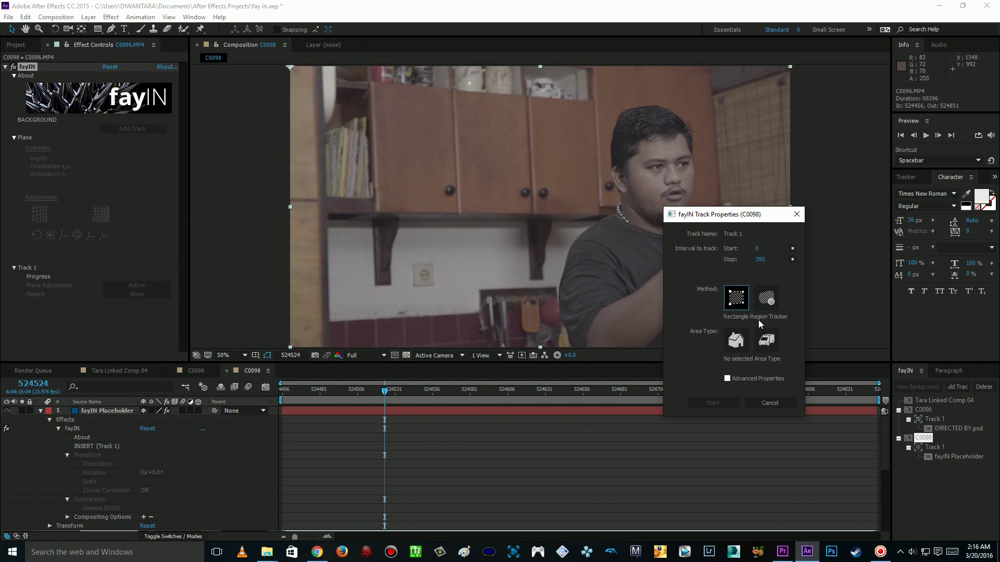
{"action": "left_click", "coordinate": [773, 300]}
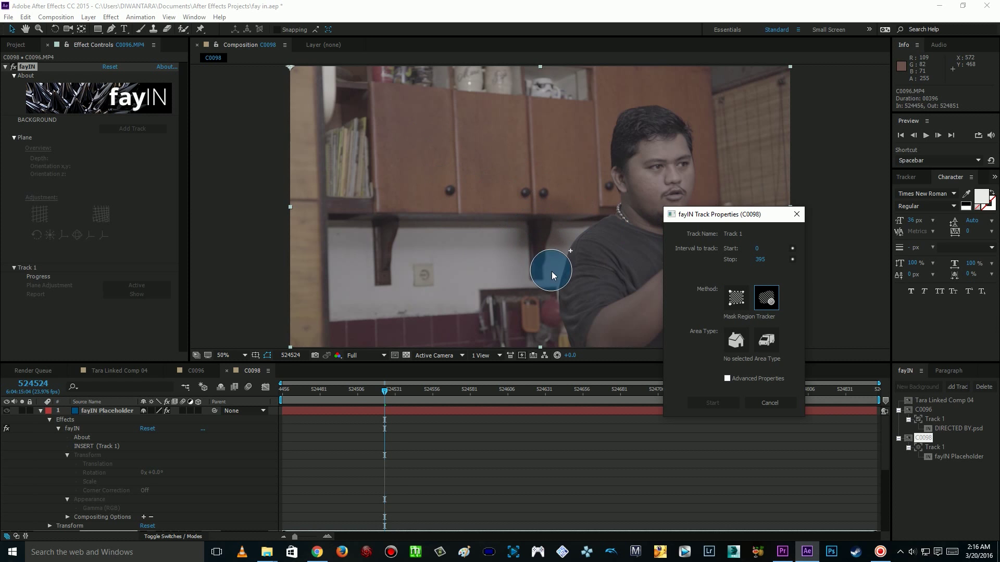
Paint over the cabinets and wall as a Static Area, then track it
{"action": "mouse_move", "coordinate": [385, 394]}
{"action": "left_mouse_down"}
{"action": "mouse_move", "coordinate": [365, 394]}
{"action": "mouse_move", "coordinate": [380, 394]}
{"action": "left_mouse_up"}
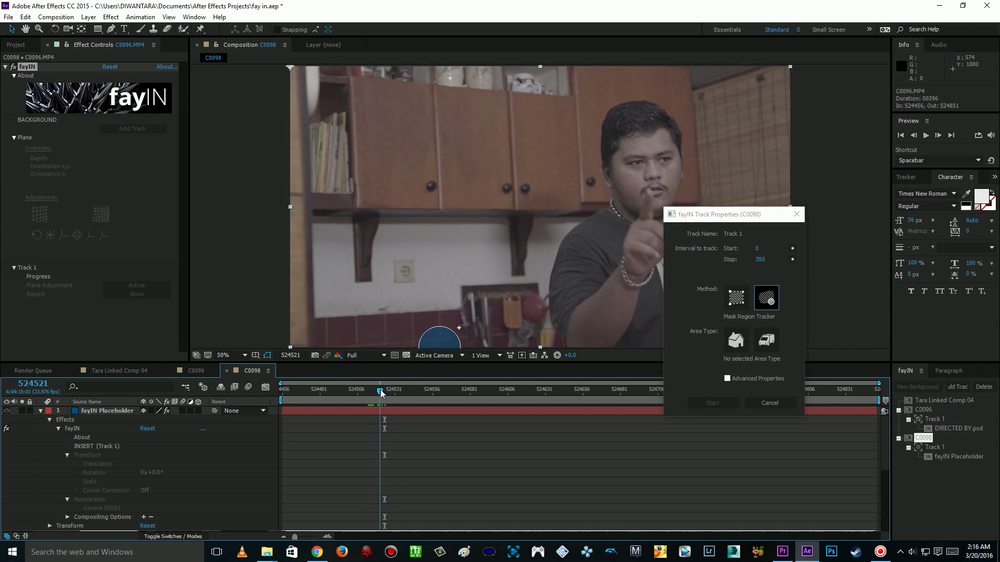
{"action": "mouse_move", "coordinate": [423, 146]}
{"action": "left_mouse_down"}
{"action": "mouse_move", "coordinate": [428, 189]}
{"action": "mouse_move", "coordinate": [523, 188]}
{"action": "mouse_move", "coordinate": [511, 154]}
{"action": "mouse_move", "coordinate": [432, 149]}
{"action": "mouse_move", "coordinate": [493, 159]}
{"action": "mouse_move", "coordinate": [524, 240]}
{"action": "mouse_move", "coordinate": [495, 314]}
{"action": "mouse_move", "coordinate": [515, 308]}
{"action": "left_mouse_up"}
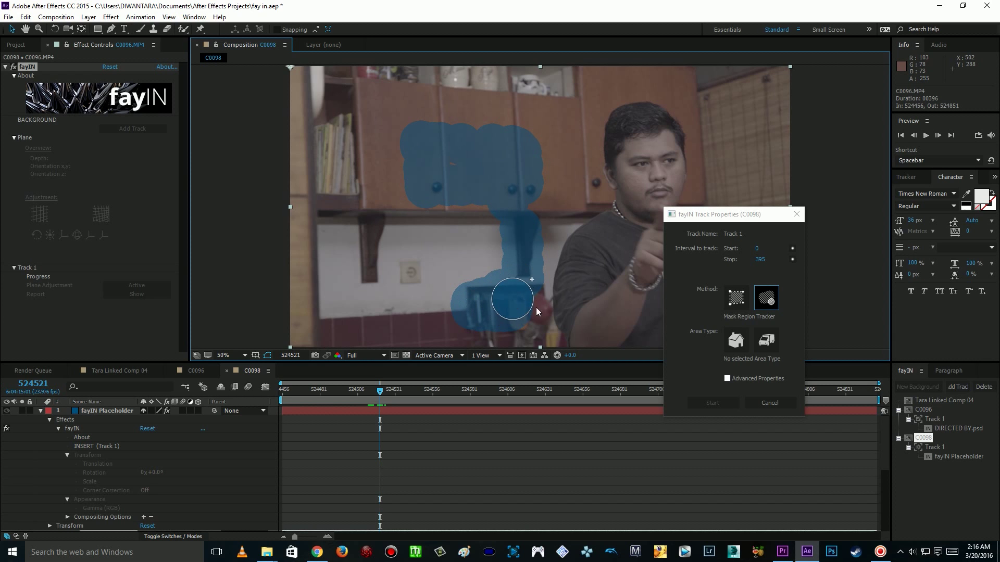
{"action": "left_click", "coordinate": [737, 341]}
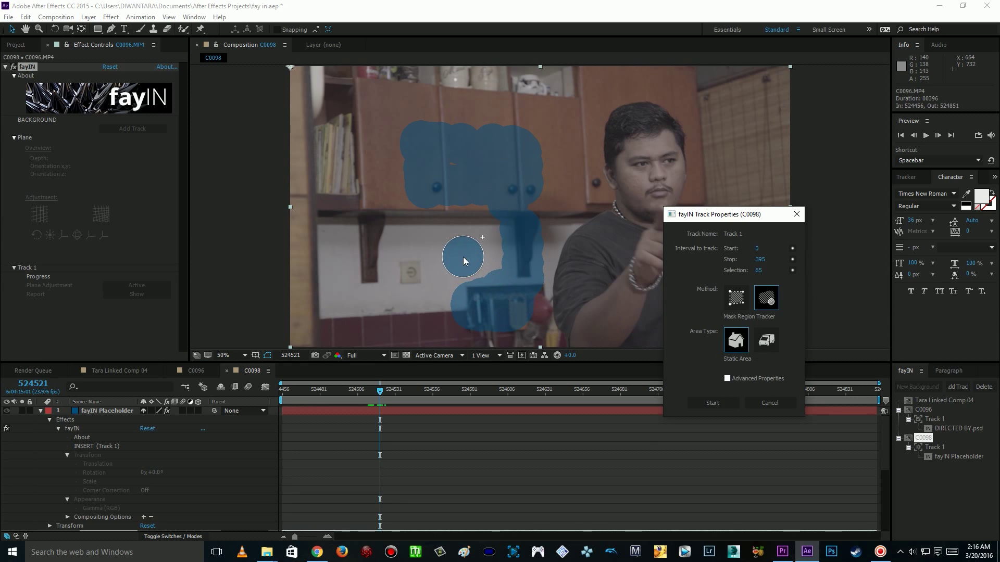
{"action": "left_click", "coordinate": [767, 343]}
{"action": "left_click", "coordinate": [736, 341]}
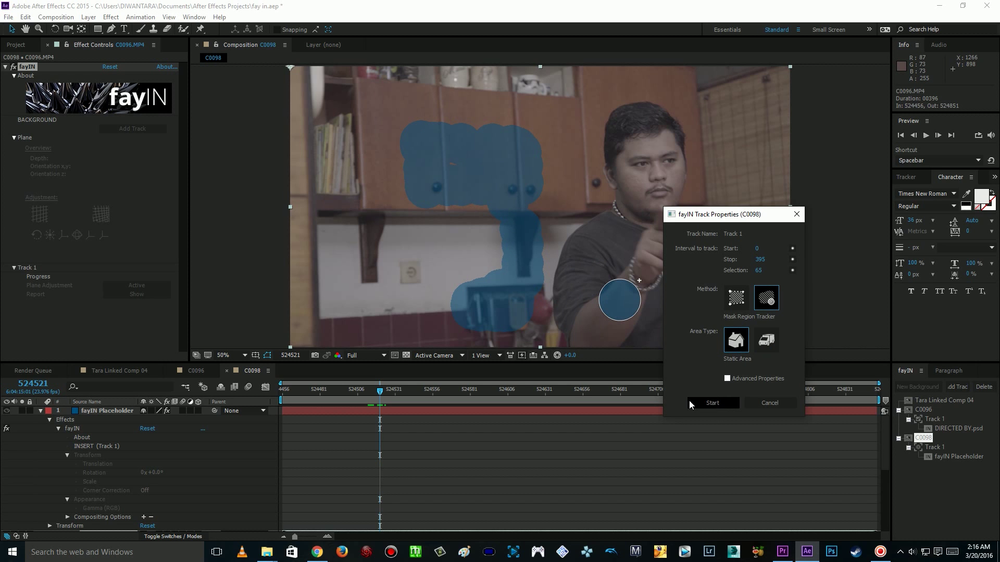
{"action": "left_click", "coordinate": [708, 402]}
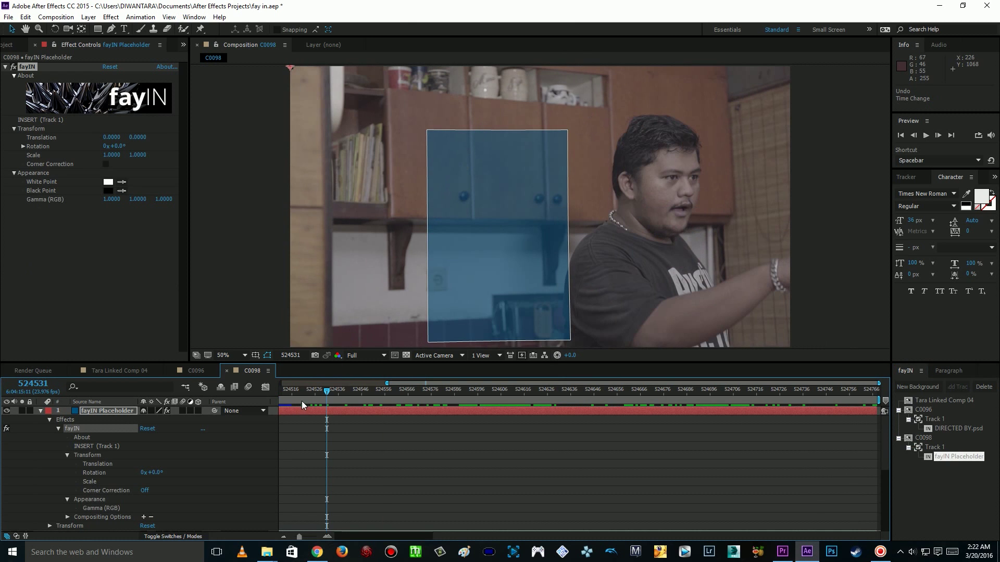
{"action": "left_click_drag", "start_coordinate": [304, 391], "coordinate": [580, 431]}
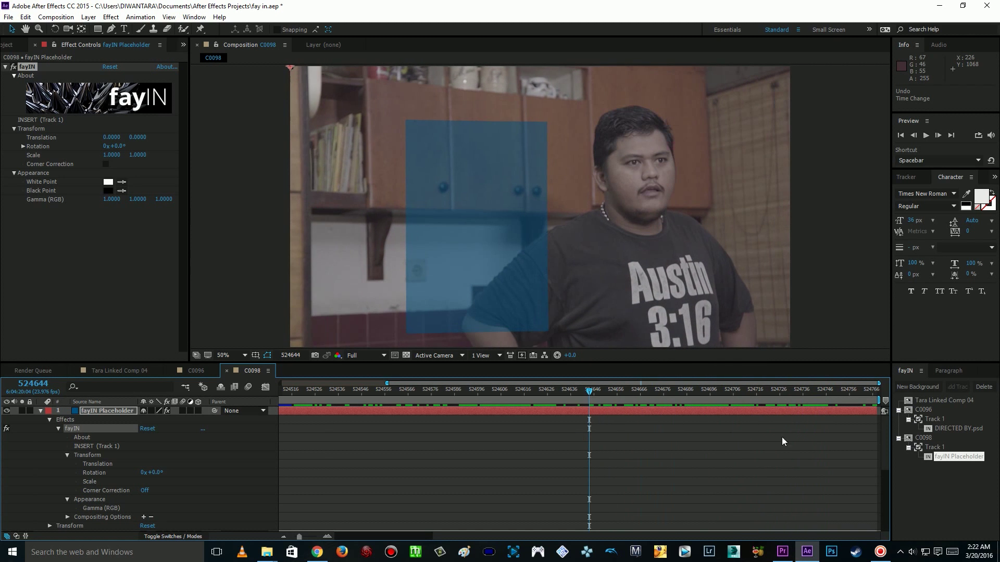
Swap the placeholder for merged DIRECTED BY.psd at its aspect ratio, then reposition it
{"action": "right_click", "coordinate": [962, 461]}
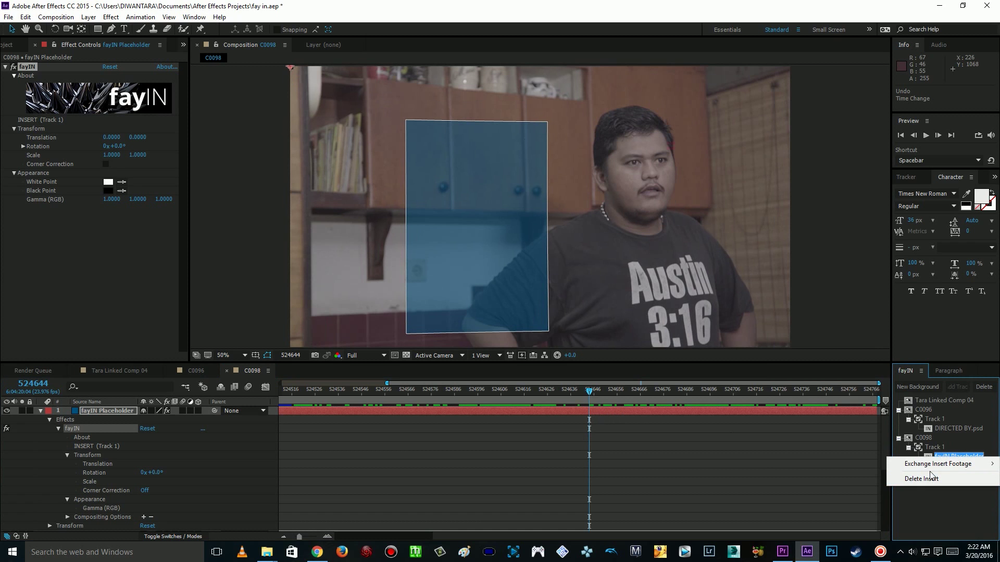
{"action": "mouse_move", "coordinate": [932, 465]}
{"action": "left_click", "coordinate": [828, 463]}
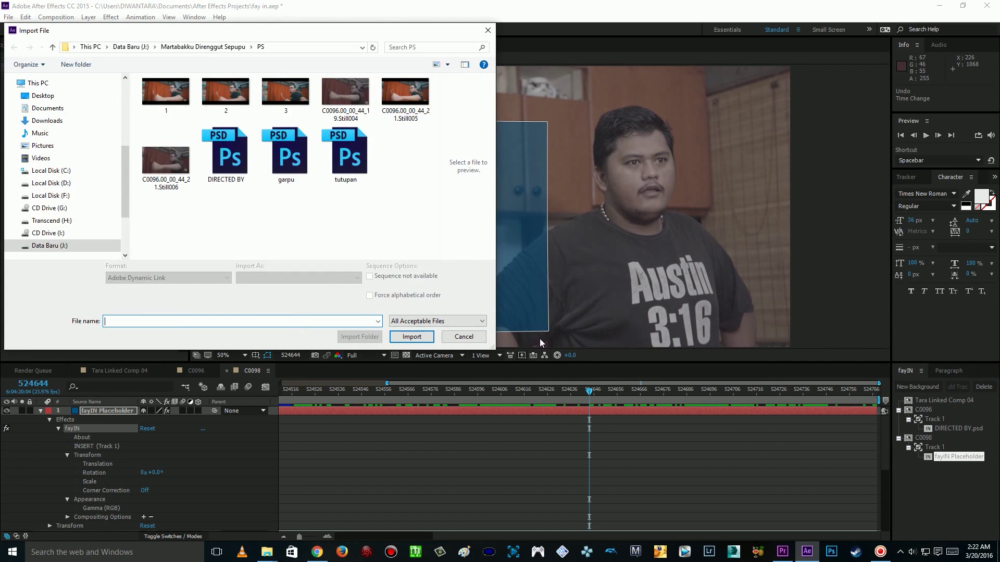
{"action": "double_click", "coordinate": [235, 167]}
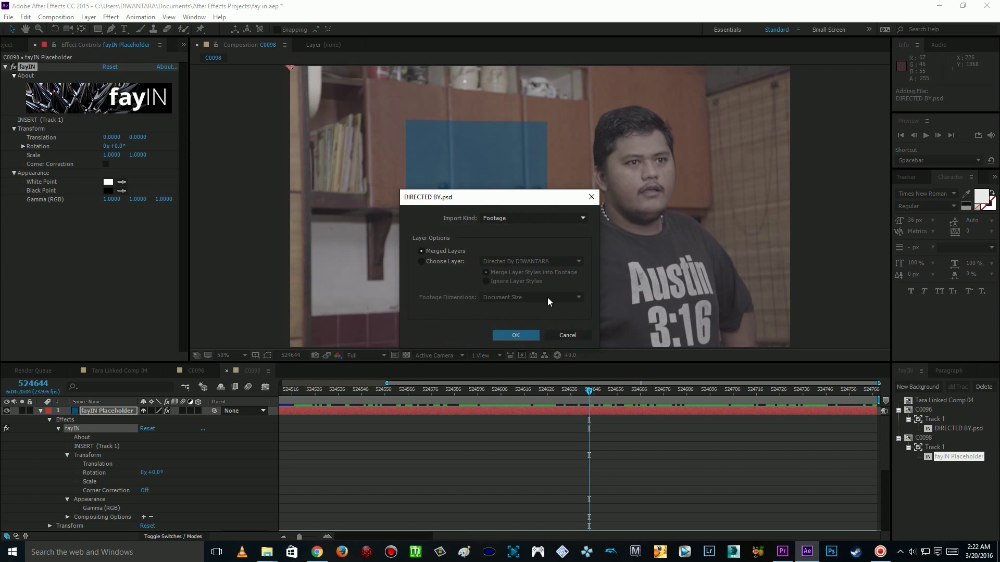
{"action": "left_click", "coordinate": [527, 337]}
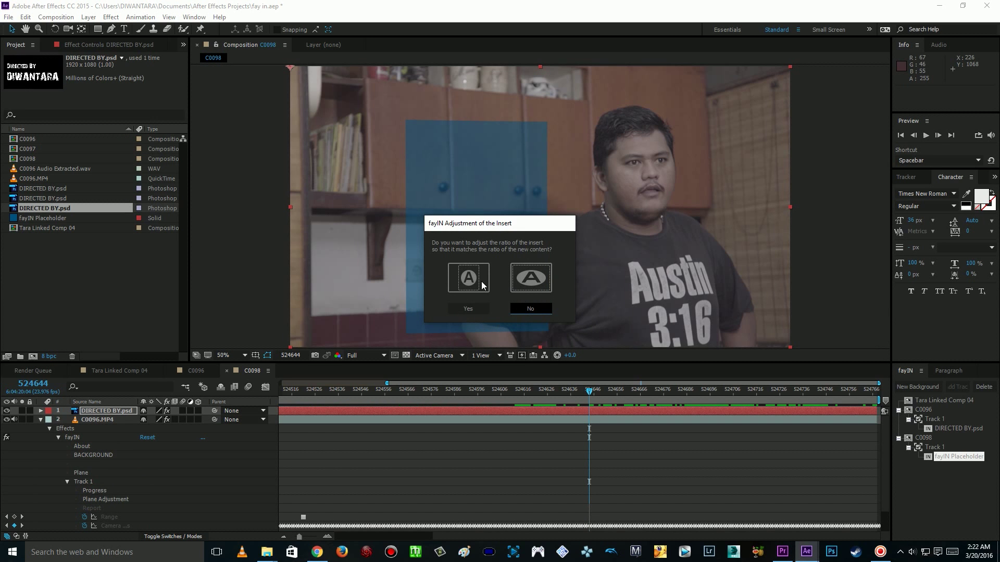
{"action": "left_click", "coordinate": [468, 309]}
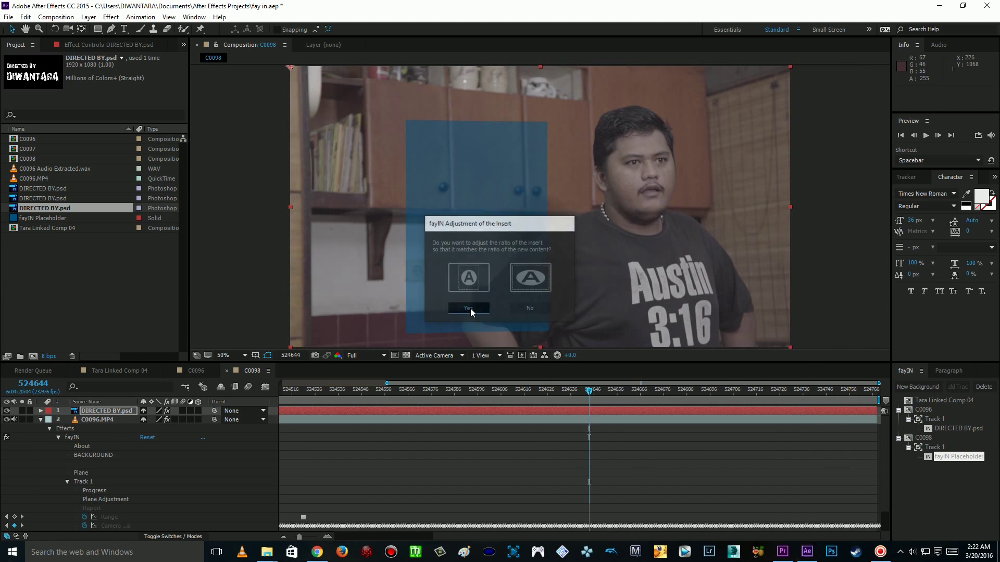
{"action": "left_click_drag", "start_coordinate": [462, 224], "coordinate": [498, 262]}
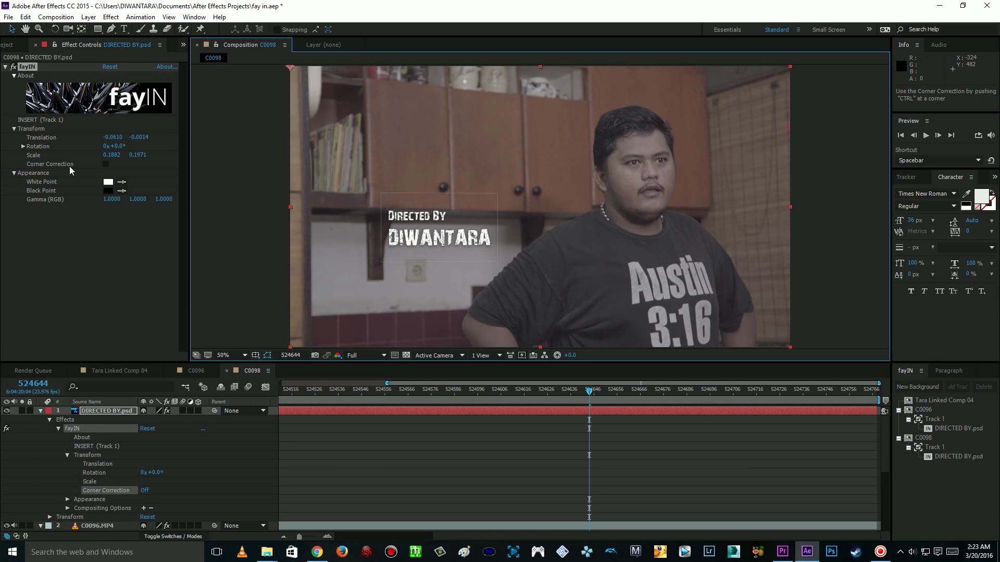
Enable corner correction and adjust the title's Bottom Right corner offset
{"action": "left_click", "coordinate": [105, 164]}
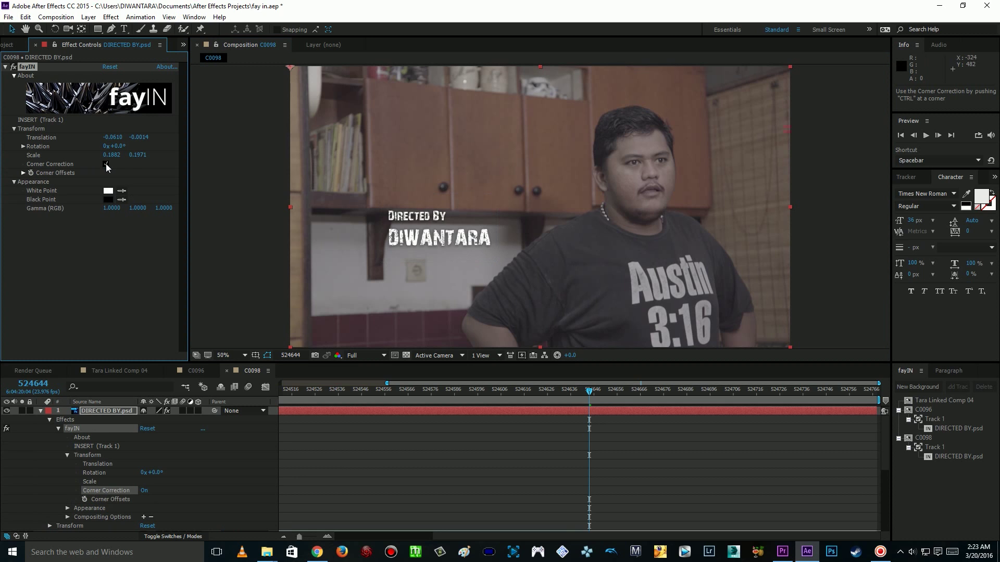
{"action": "left_click", "coordinate": [23, 173]}
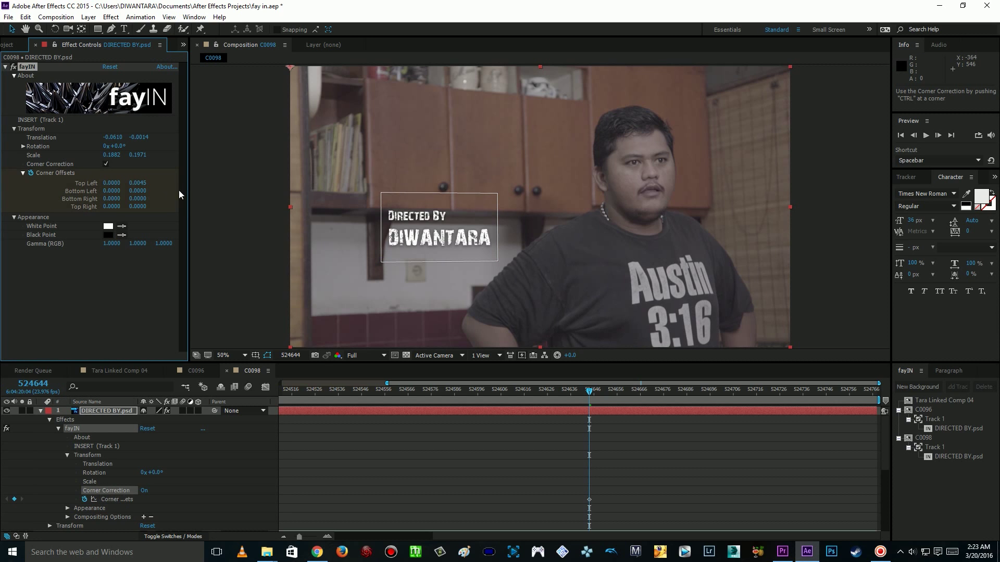
{"action": "left_click_drag", "start_coordinate": [464, 230], "coordinate": [468, 236]}
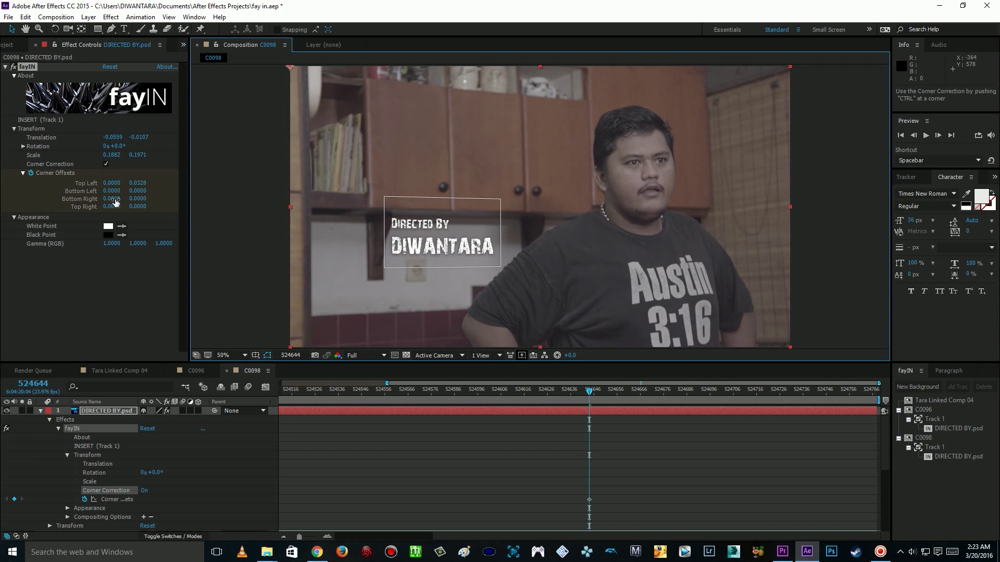
{"action": "left_click_drag", "start_coordinate": [137, 198], "coordinate": [160, 201]}
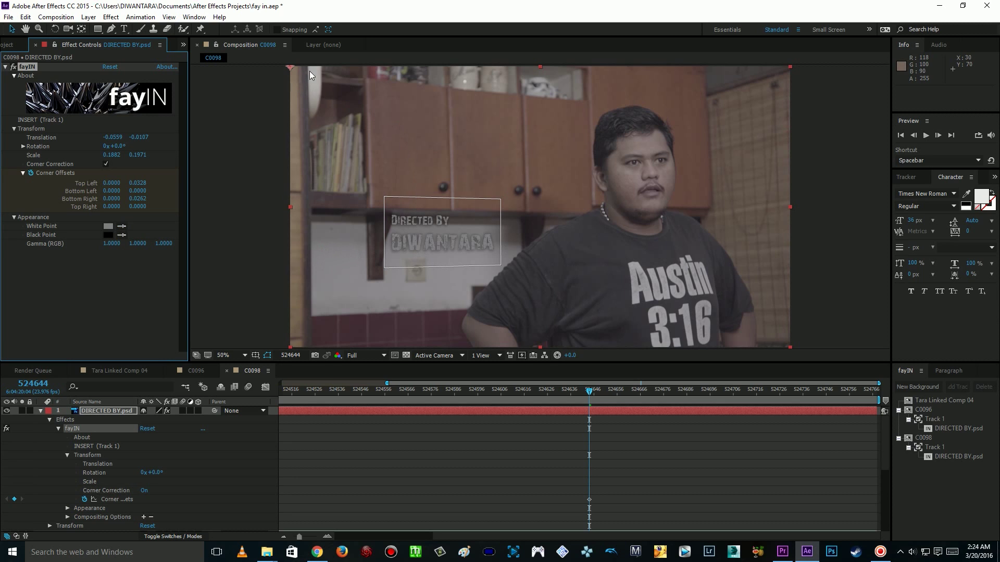
Sample the footage's white point for the title and play back the shot
{"action": "left_click", "coordinate": [123, 225]}
{"action": "left_click", "coordinate": [464, 82]}
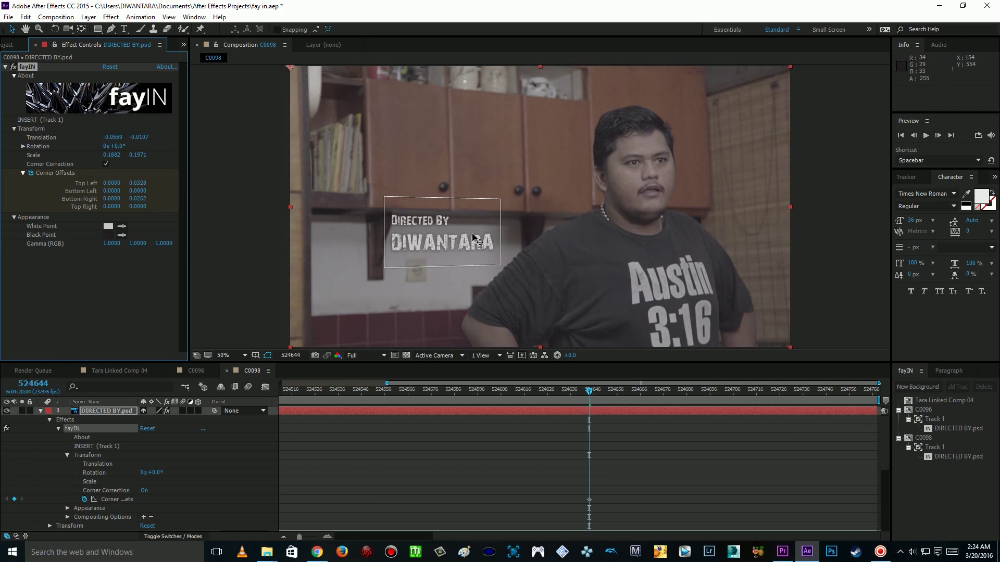
{"action": "left_click_drag", "start_coordinate": [467, 393], "coordinate": [438, 392]}
{"action": "key", "text": "space"}
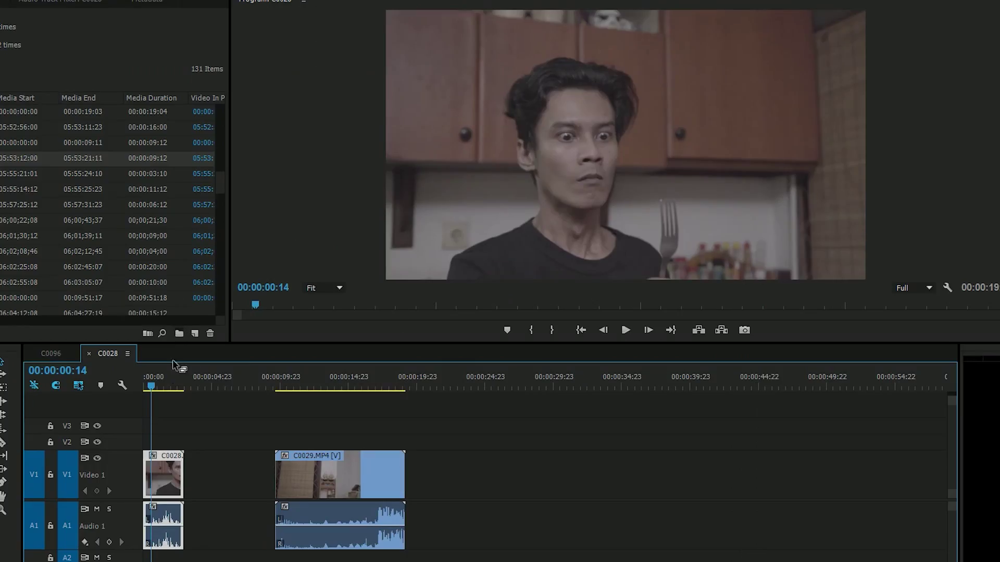
Trim C0028's end and C0029's start to the playhead cut points
{"action": "left_click_drag", "start_coordinate": [149, 388], "coordinate": [168, 395]}
{"action": "left_click_drag", "start_coordinate": [180, 460], "coordinate": [165, 460]}
{"action": "left_click_drag", "start_coordinate": [259, 391], "coordinate": [280, 388]}
{"action": "left_click_drag", "start_coordinate": [280, 469], "coordinate": [281, 469]}
Delete the gap before C0029 and play back the joined sequence
{"action": "left_click", "coordinate": [214, 469]}
{"action": "key", "text": "Delete"}
{"action": "left_click", "coordinate": [179, 388]}
{"action": "key", "text": "space"}
{"action": "left_click", "coordinate": [145, 386]}
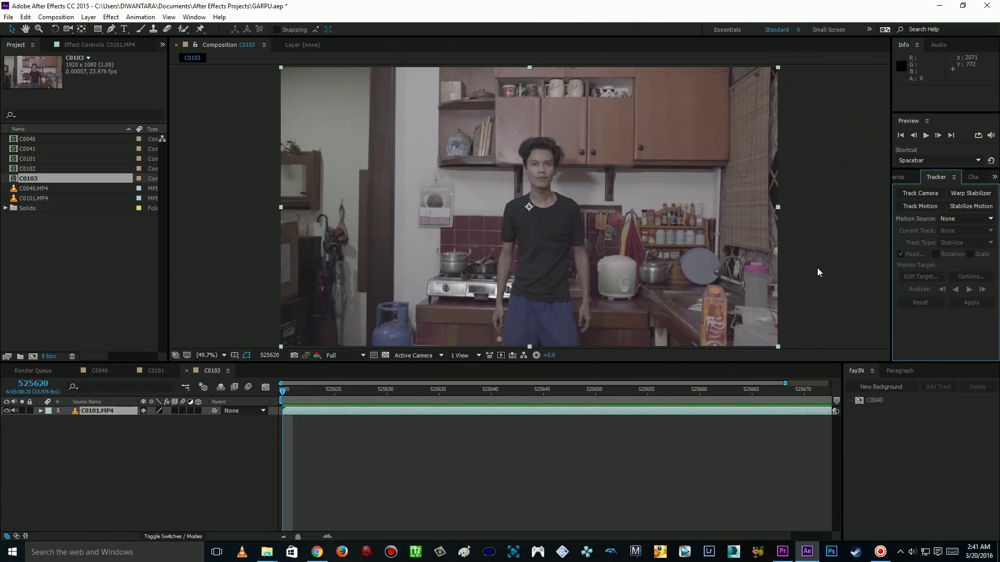
Fit the clip on the timeline and run Track Camera on the kitchen clip
{"action": "left_click_drag", "start_coordinate": [328, 398], "coordinate": [296, 399]}
{"action": "left_click_drag", "start_coordinate": [295, 538], "coordinate": [257, 536]}
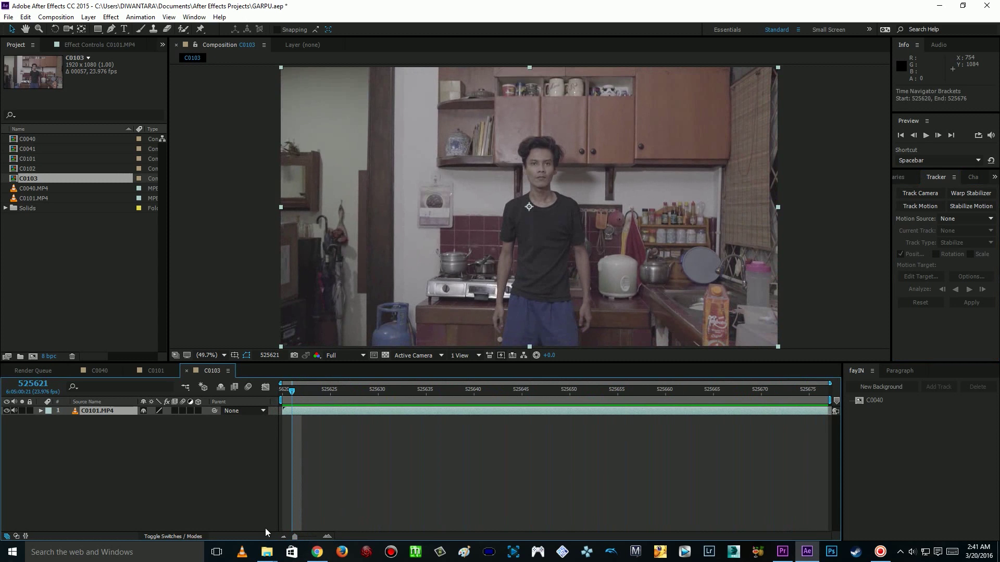
{"action": "left_click", "coordinate": [924, 192]}
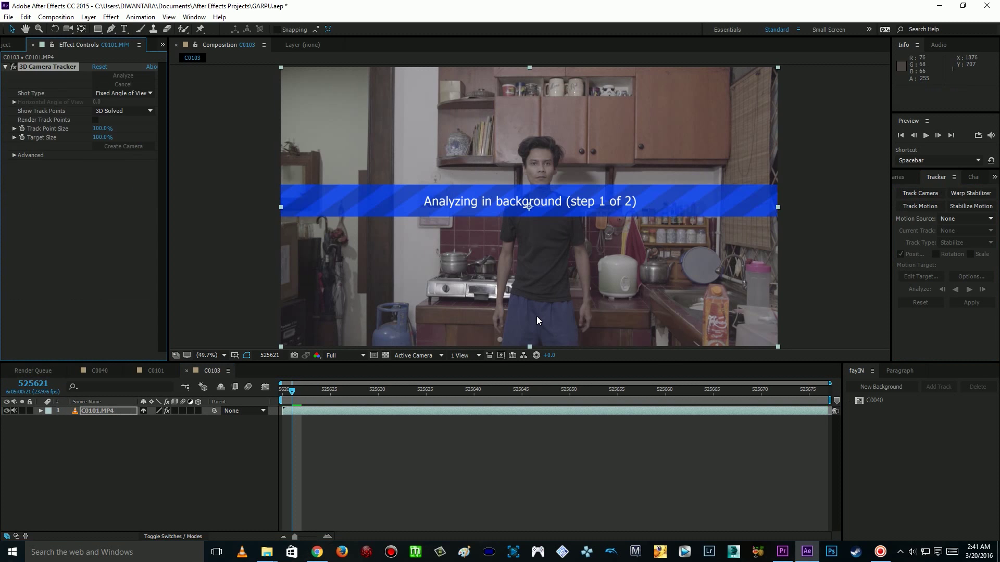
{"action": "left_click", "coordinate": [15, 156]}
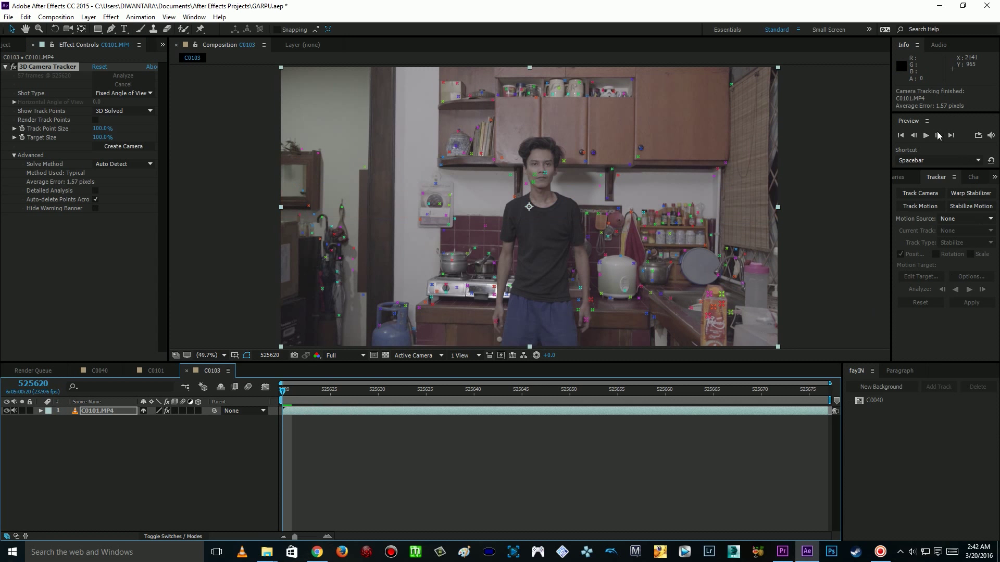
{"action": "left_click", "coordinate": [926, 136]}
{"action": "mouse_move", "coordinate": [304, 393]}
{"action": "left_mouse_down"}
{"action": "mouse_move", "coordinate": [513, 405]}
{"action": "mouse_move", "coordinate": [691, 400]}
{"action": "mouse_move", "coordinate": [302, 398]}
{"action": "left_mouse_up"}
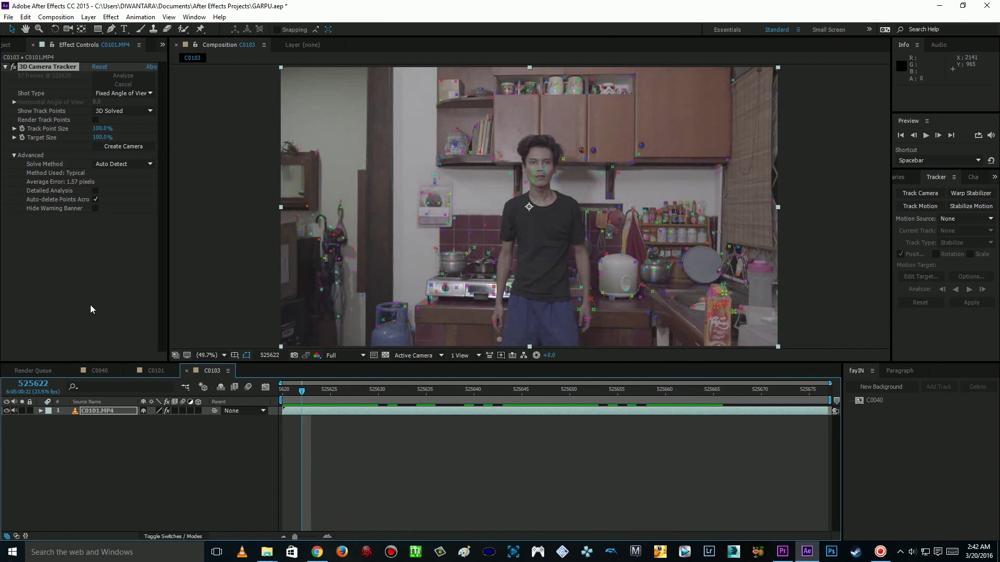
Create the 3D Tracker Camera from the solve and return to the first frame
{"action": "left_click", "coordinate": [124, 148]}
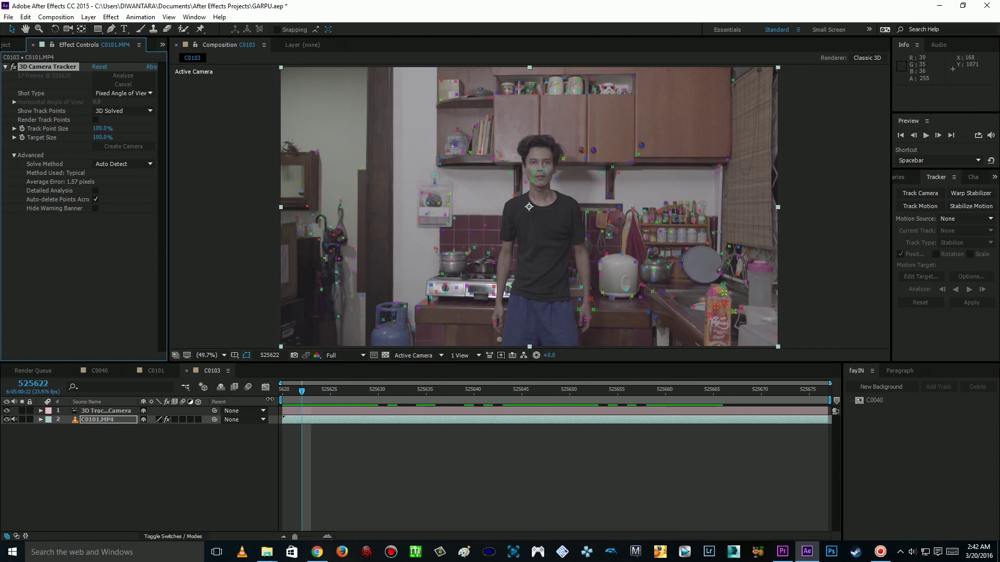
{"action": "left_click", "coordinate": [94, 412]}
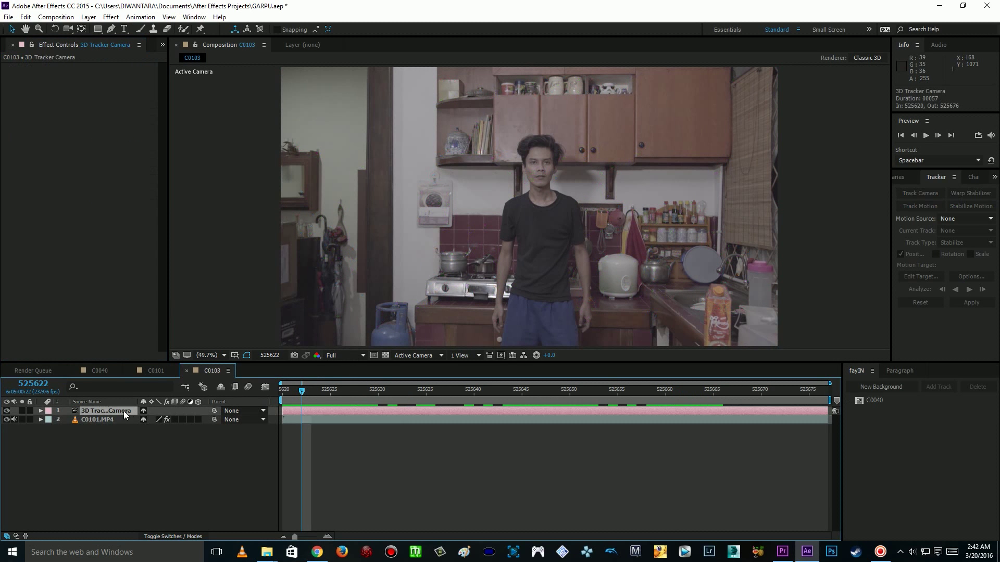
{"action": "left_click_drag", "start_coordinate": [304, 392], "coordinate": [286, 389]}
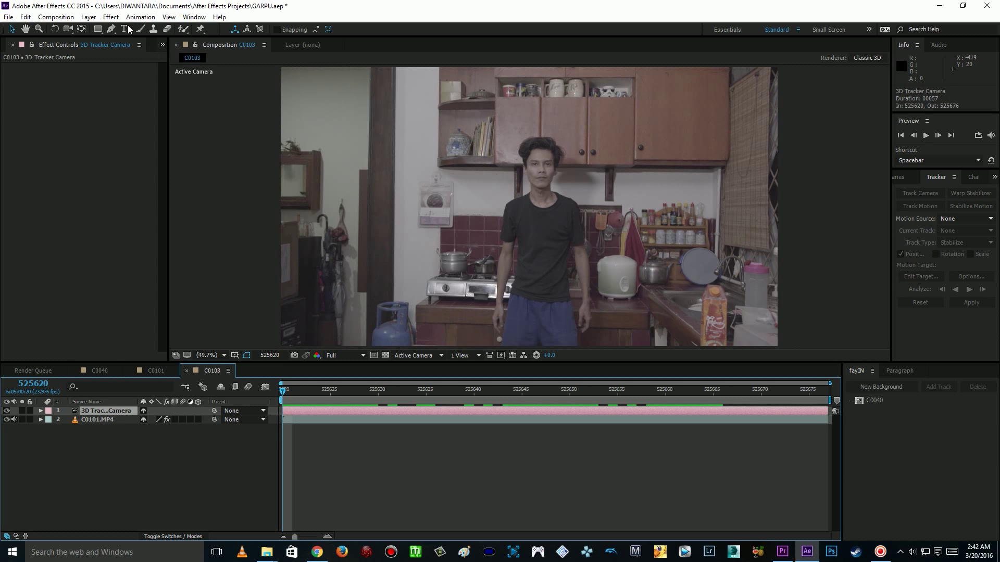
Add a new white solid layer to C0103
{"action": "left_click", "coordinate": [88, 17]}
{"action": "mouse_move", "coordinate": [92, 31]}
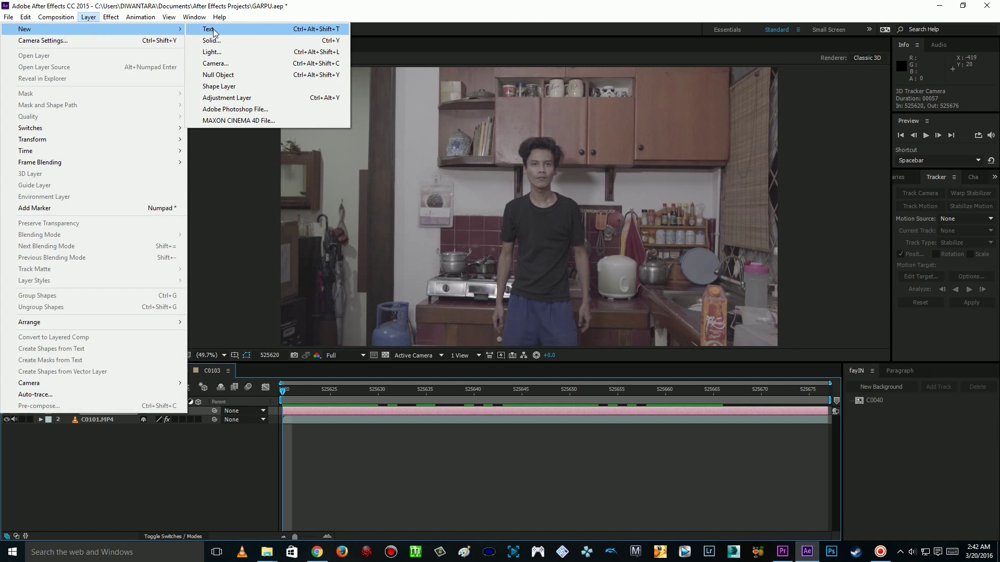
{"action": "left_click", "coordinate": [230, 41]}
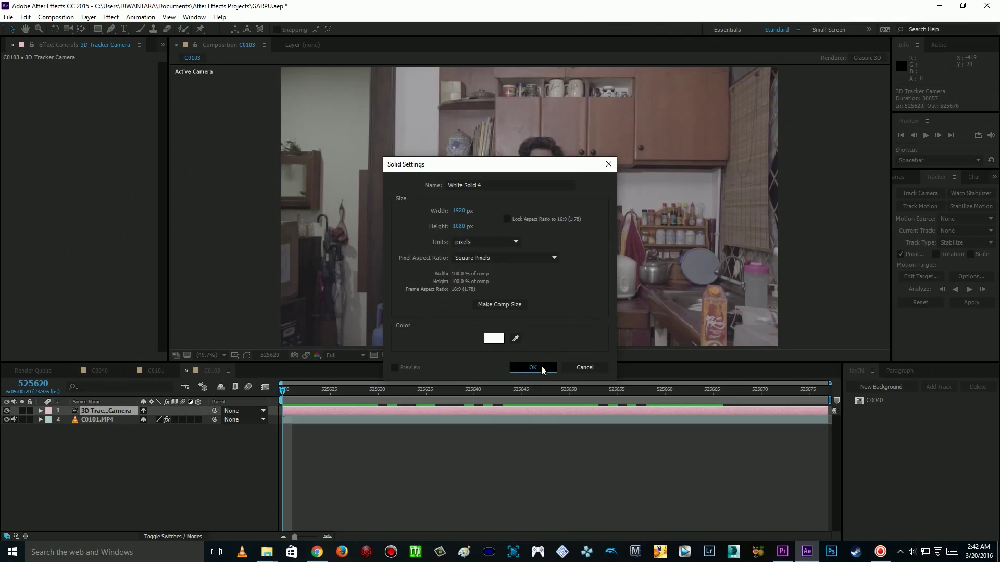
{"action": "left_click", "coordinate": [533, 368]}
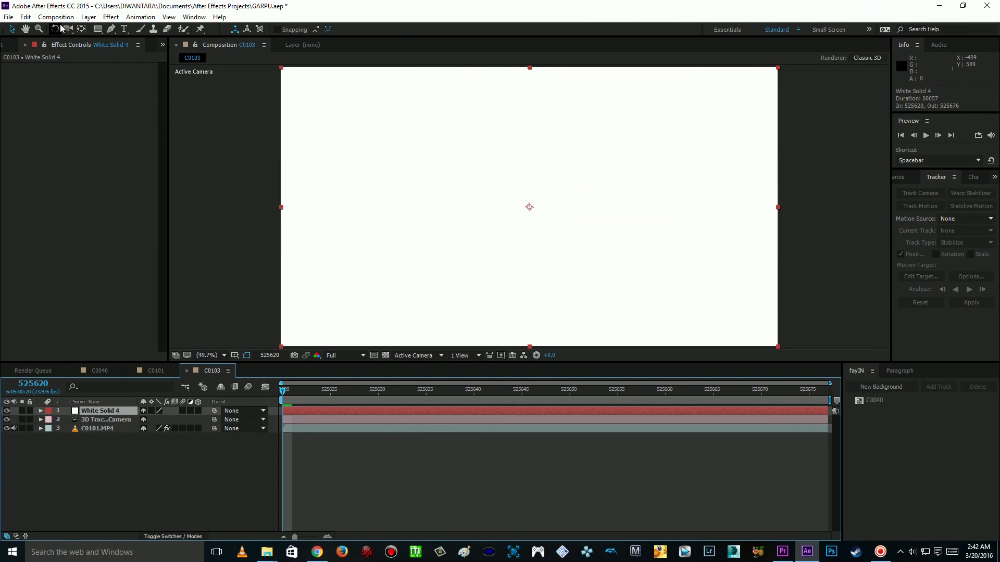
Apply Video Copilot's Element effect to the white solid and open Scene Setup
{"action": "left_click", "coordinate": [111, 17]}
{"action": "mouse_move", "coordinate": [221, 176]}
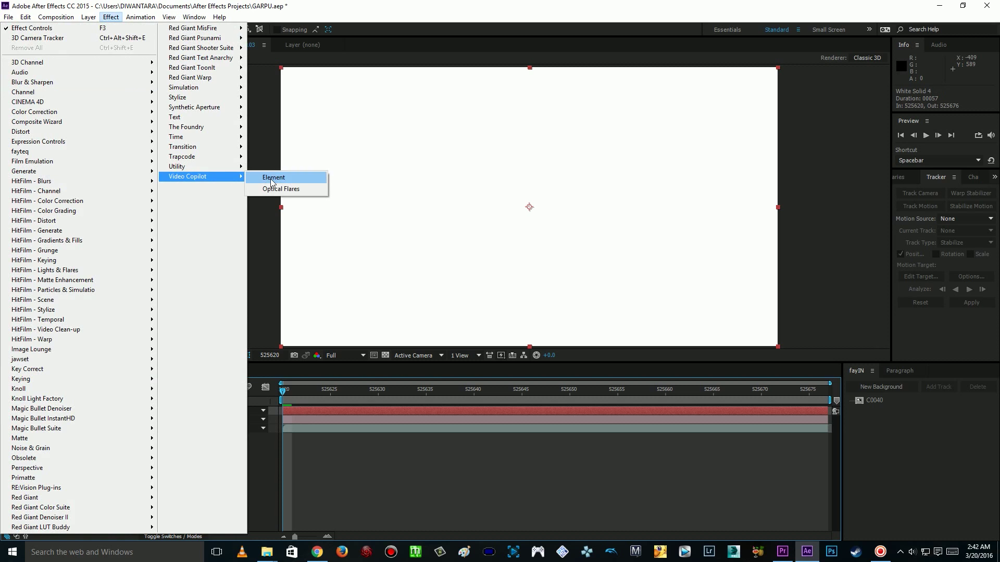
{"action": "left_click", "coordinate": [286, 178]}
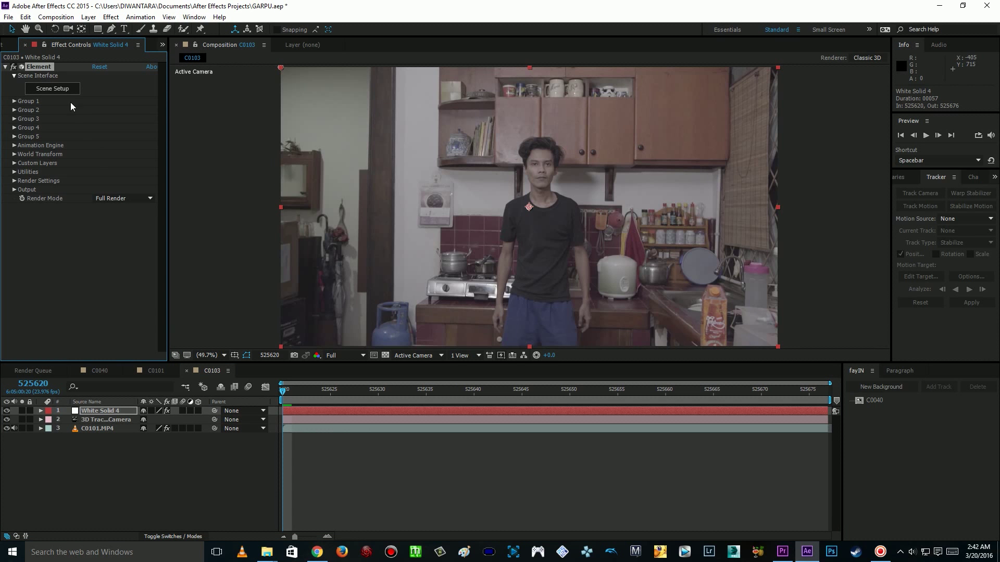
{"action": "left_click", "coordinate": [61, 88]}
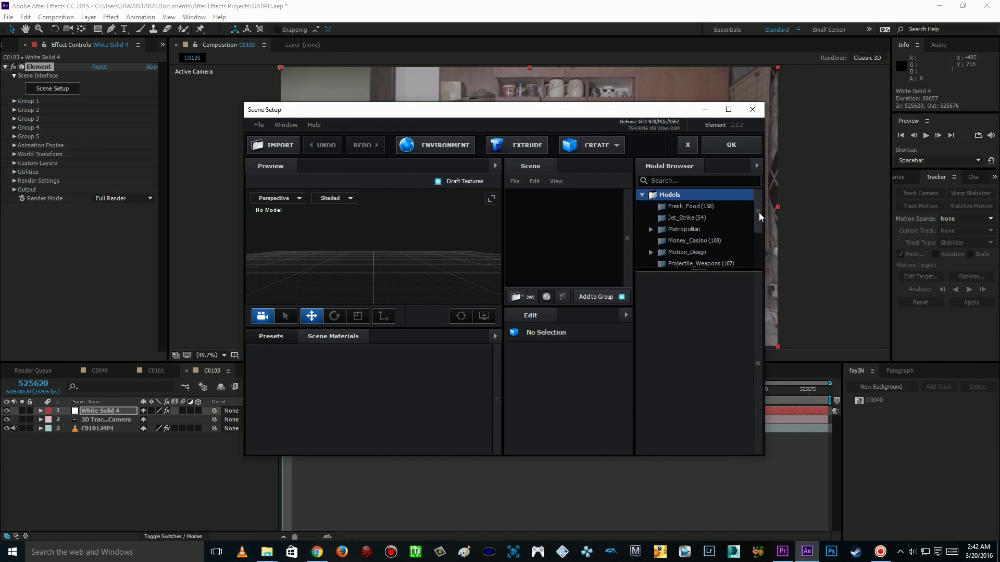
Add the fork model from the Fresh_Food collection and confirm the Element scene
{"action": "left_click", "coordinate": [702, 207]}
{"action": "left_click_drag", "start_coordinate": [760, 280], "coordinate": [763, 346]}
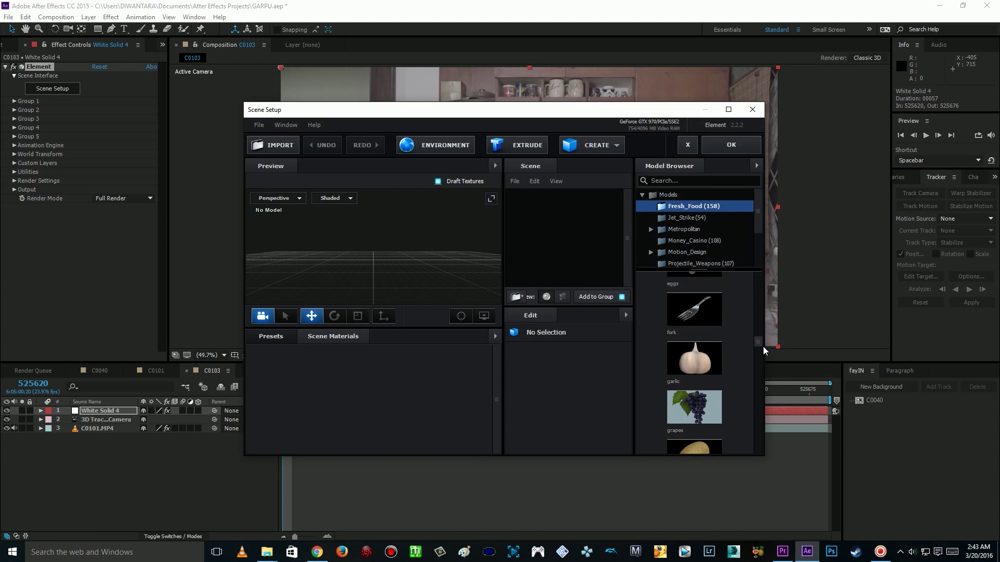
{"action": "double_click", "coordinate": [714, 312]}
{"action": "left_click", "coordinate": [732, 145]}
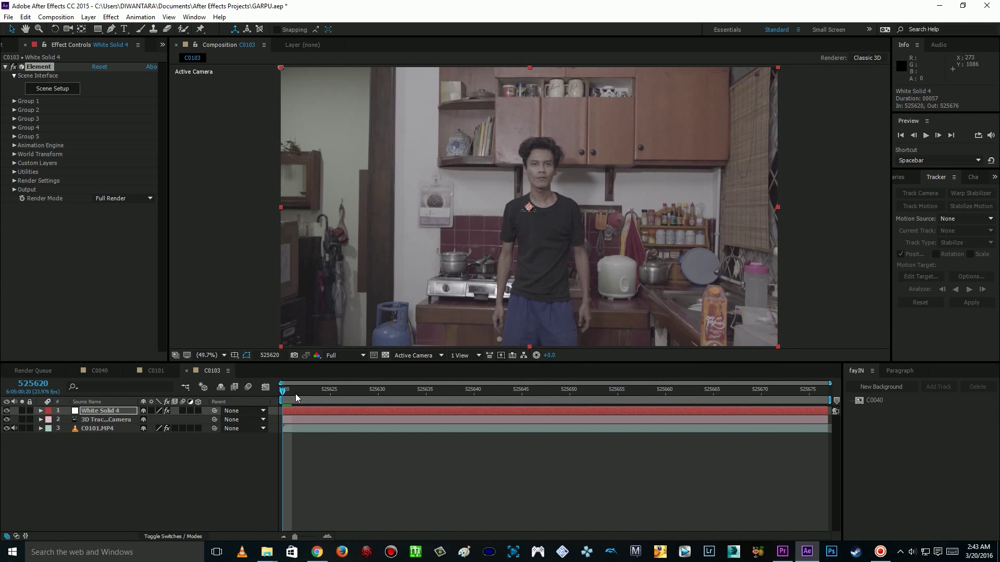
Tilt the fork 85° on X under Group 1 > Particle Replicator > Rotation, then reopen Scene Setup
{"action": "left_click", "coordinate": [13, 102]}
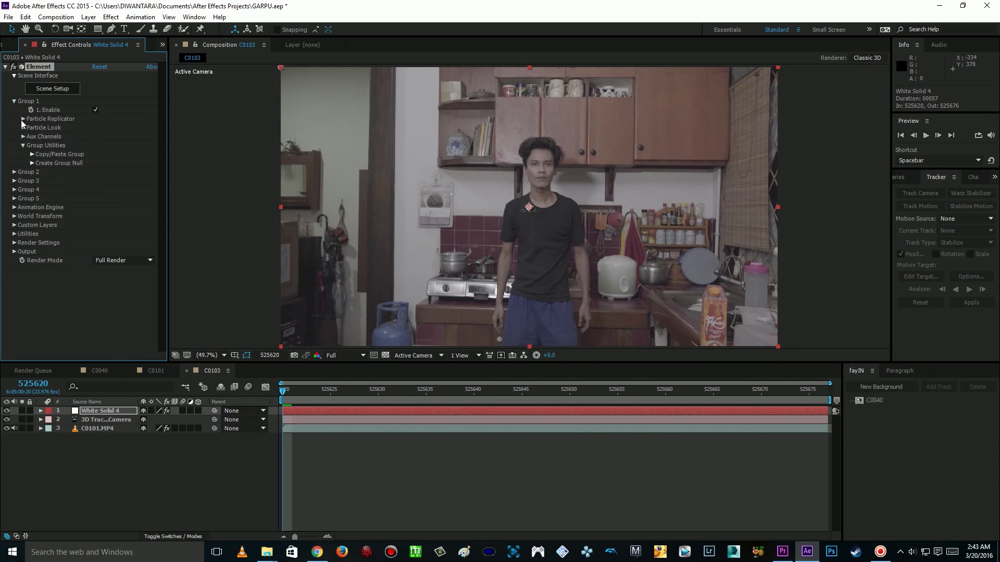
{"action": "left_click", "coordinate": [23, 120]}
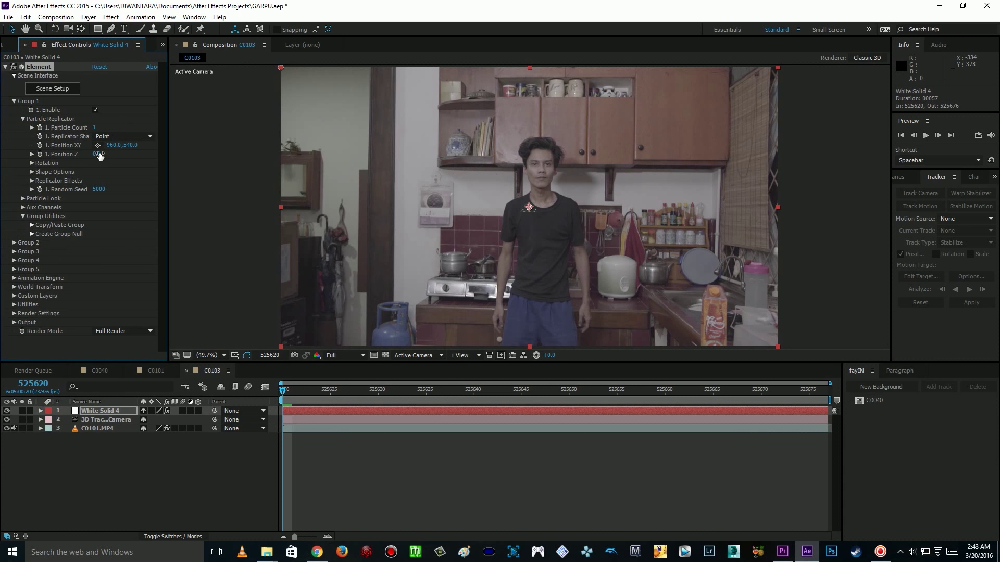
{"action": "left_click", "coordinate": [32, 164]}
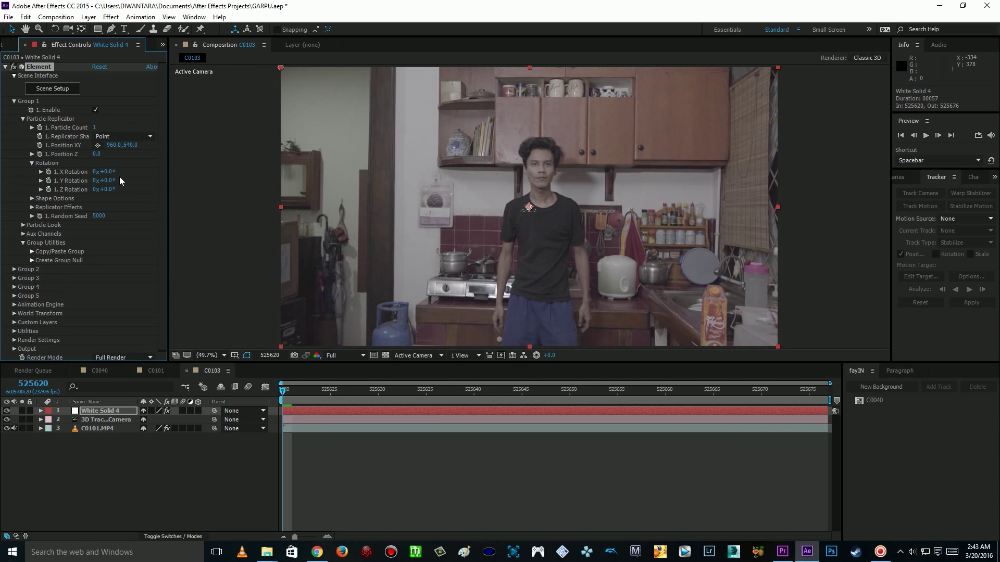
{"action": "left_click_drag", "start_coordinate": [109, 172], "coordinate": [155, 175]}
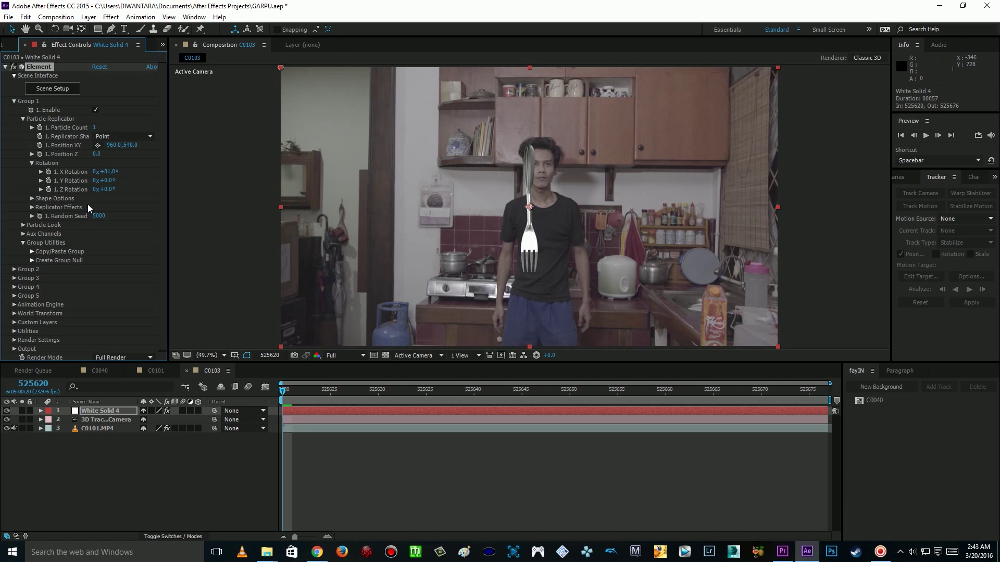
{"action": "scroll", "coordinate": [160, 205], "scroll_direction": "down", "scroll_amount": 1}
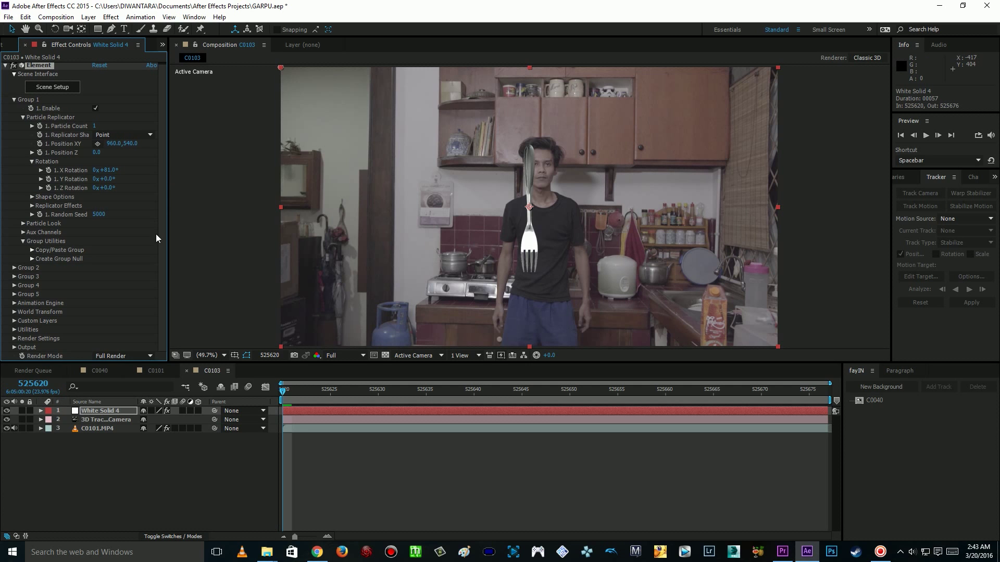
{"action": "left_click", "coordinate": [52, 87]}
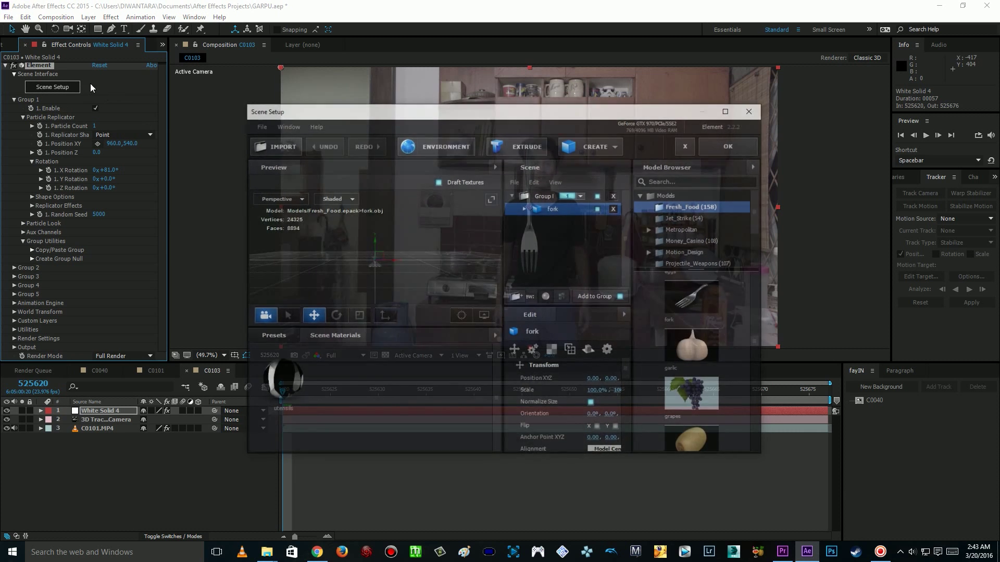
Set Element's environment texture to Studio_warm.png from the V1_Environment folder and apply the scene
{"action": "left_click", "coordinate": [449, 146]}
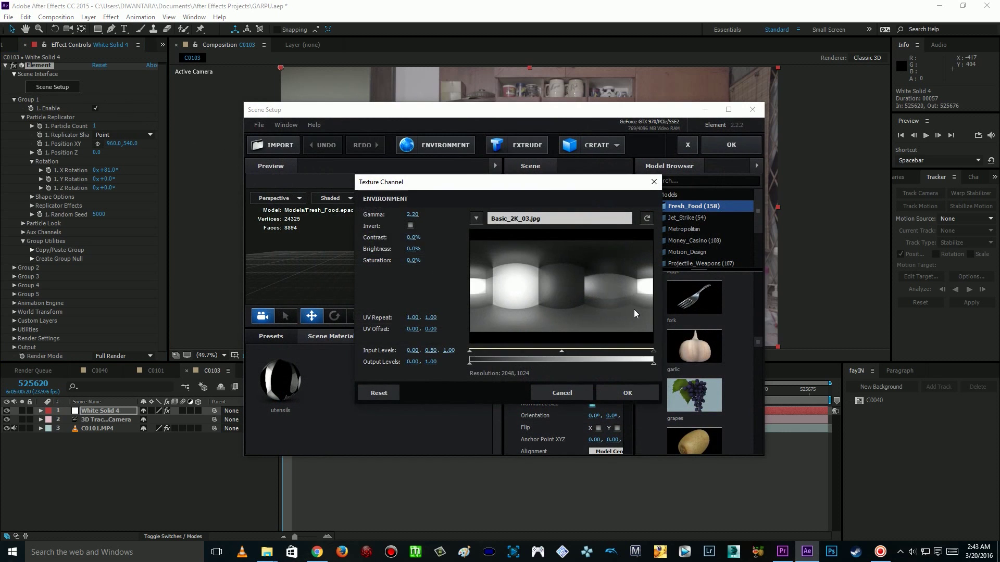
{"action": "left_click", "coordinate": [631, 220]}
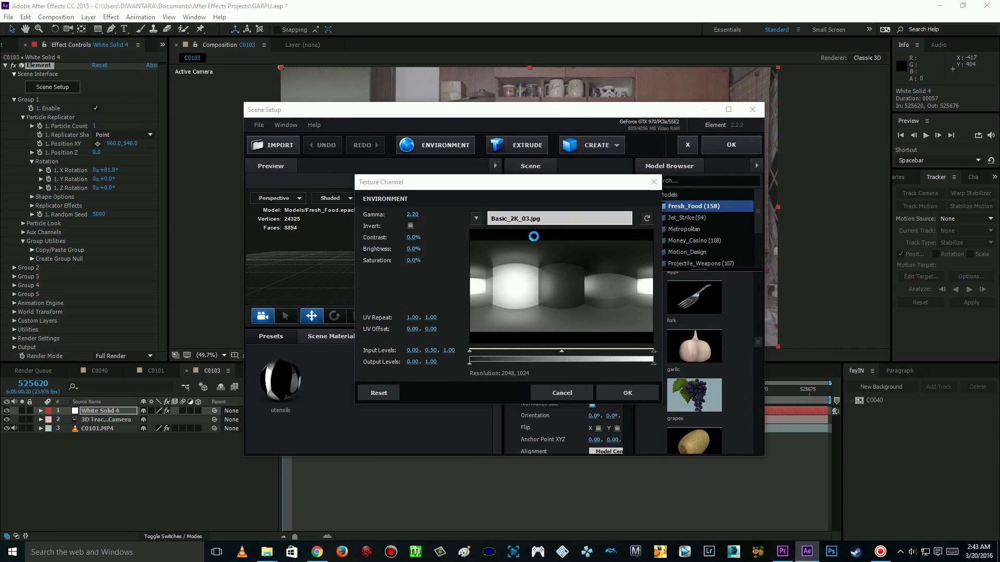
{"action": "left_click_drag", "start_coordinate": [788, 287], "coordinate": [791, 326]}
{"action": "left_click", "coordinate": [614, 215]}
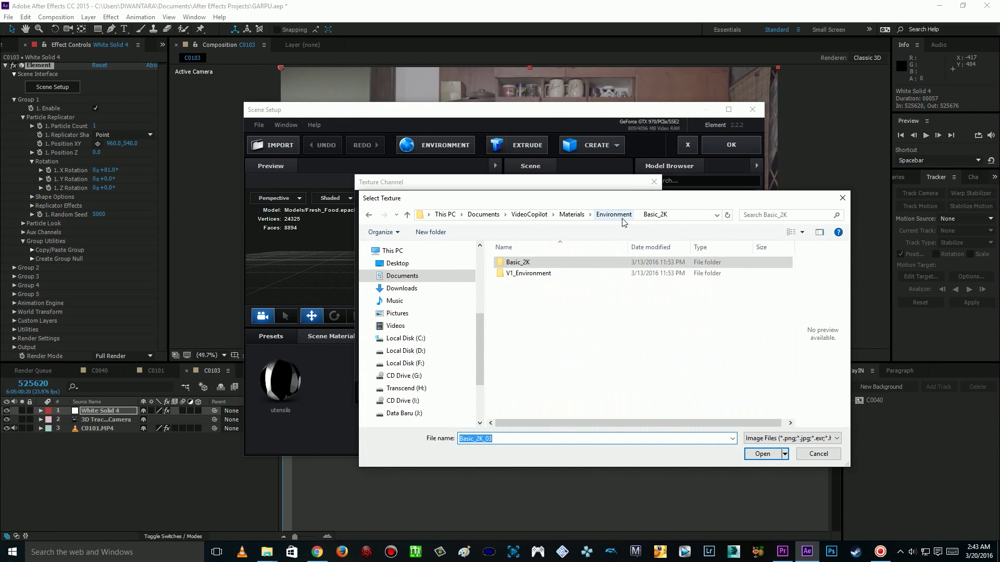
{"action": "double_click", "coordinate": [539, 274]}
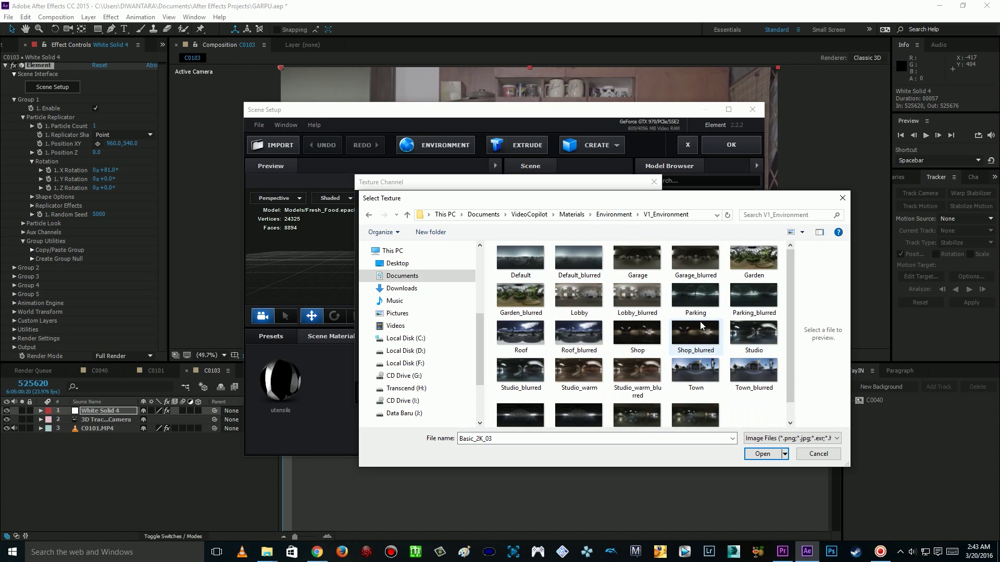
{"action": "left_click_drag", "start_coordinate": [789, 304], "coordinate": [790, 332]}
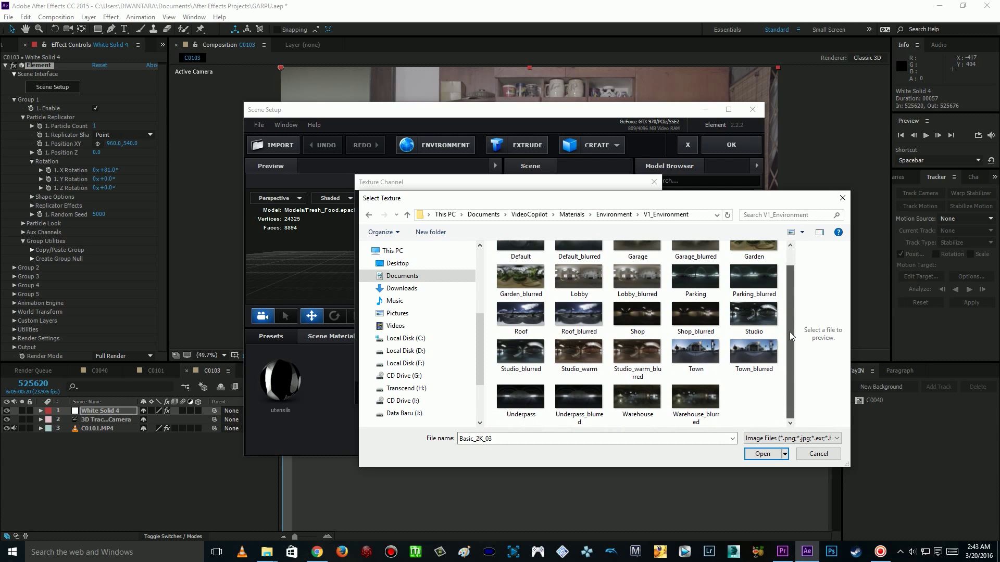
{"action": "double_click", "coordinate": [571, 360]}
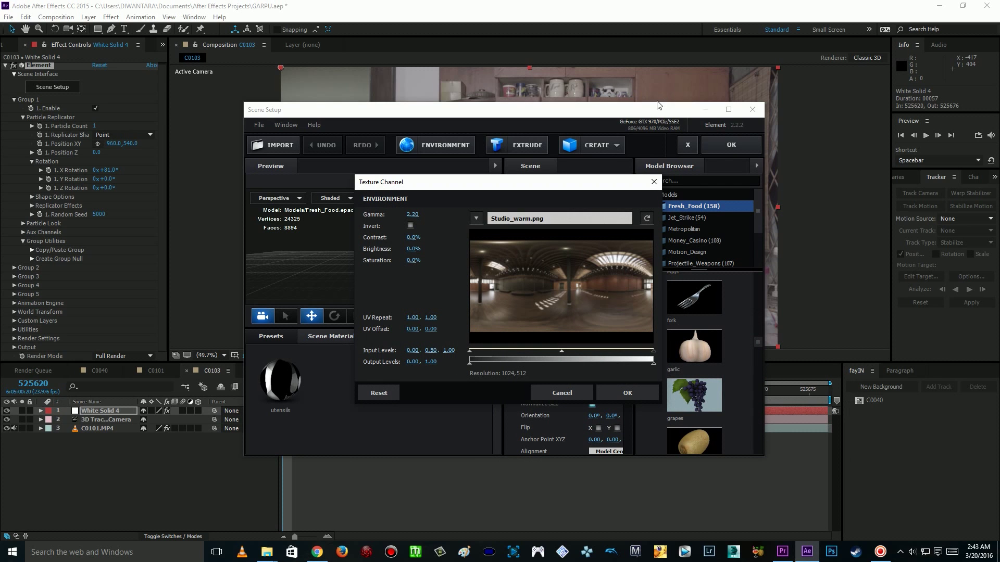
{"action": "left_click", "coordinate": [627, 388]}
{"action": "left_click", "coordinate": [728, 147]}
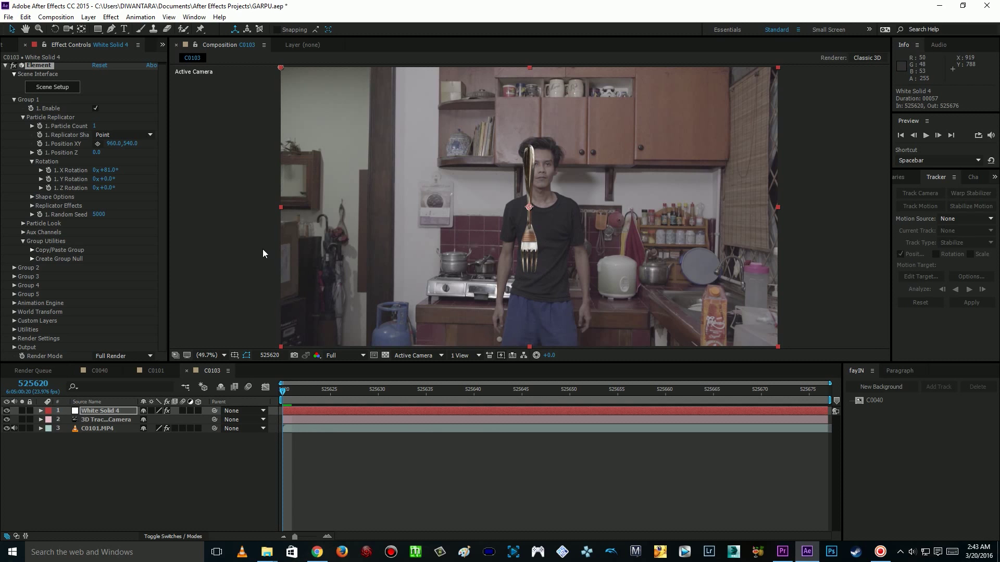
Rotate the physical environment map to about 171° X, -1° Y and 35° Z
{"action": "left_click", "coordinate": [162, 210]}
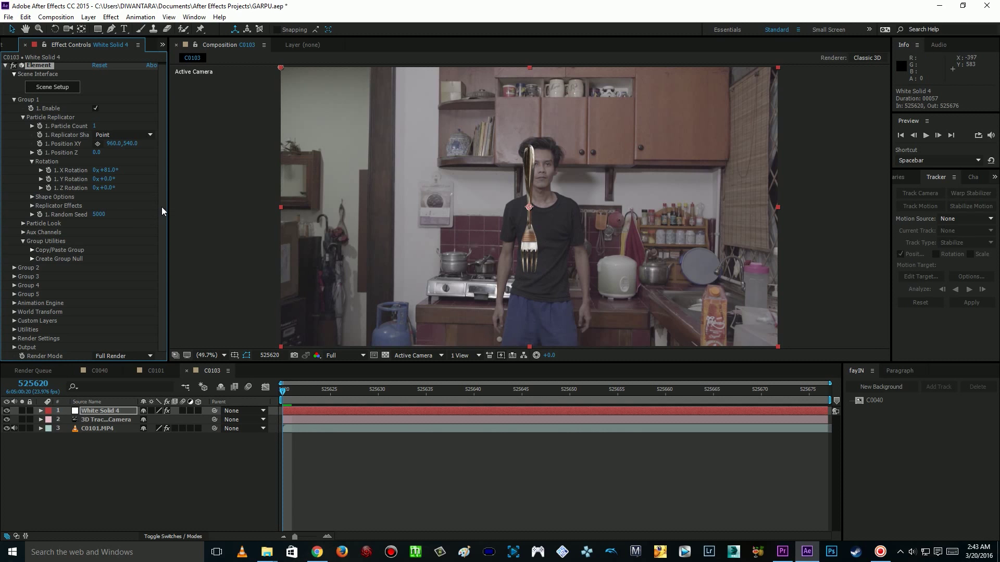
{"action": "left_click", "coordinate": [14, 313]}
{"action": "left_click", "coordinate": [14, 269]}
{"action": "left_click", "coordinate": [14, 339]}
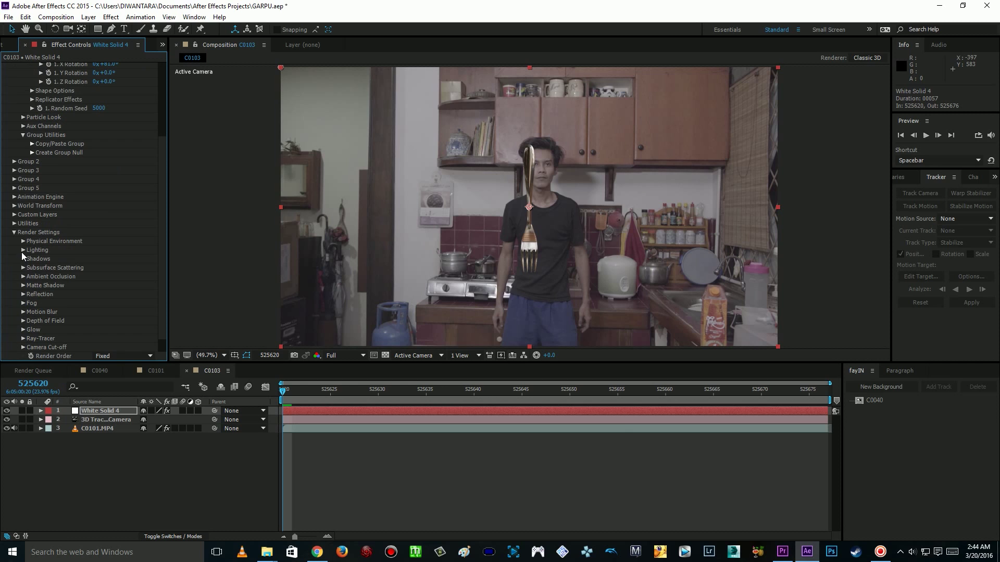
{"action": "left_click", "coordinate": [23, 294]}
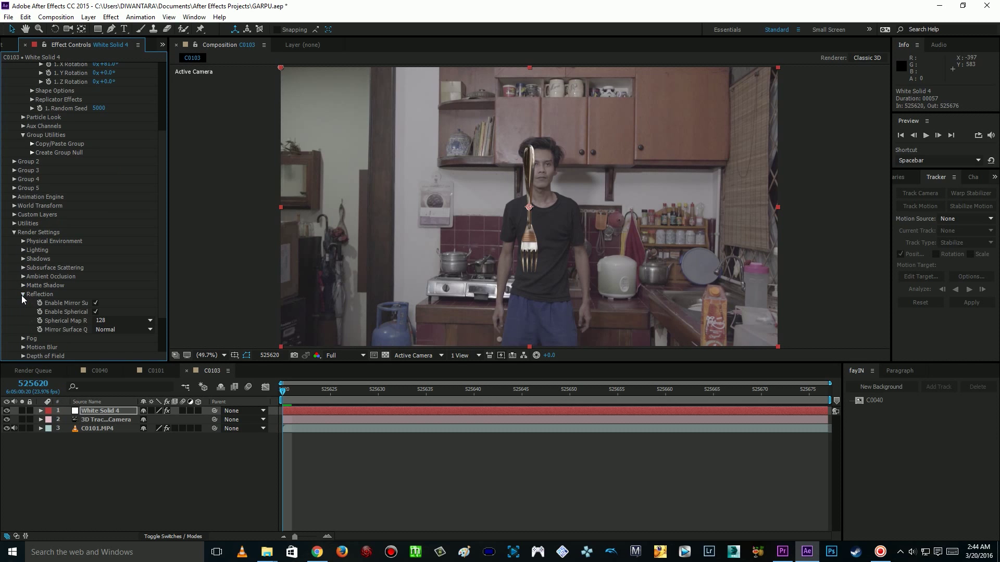
{"action": "left_click", "coordinate": [22, 295]}
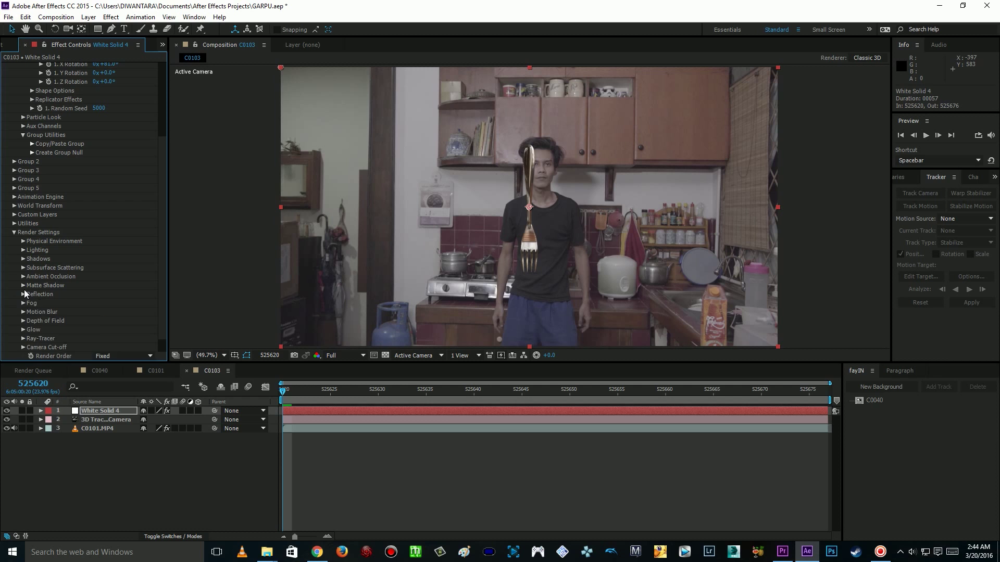
{"action": "left_click", "coordinate": [23, 241]}
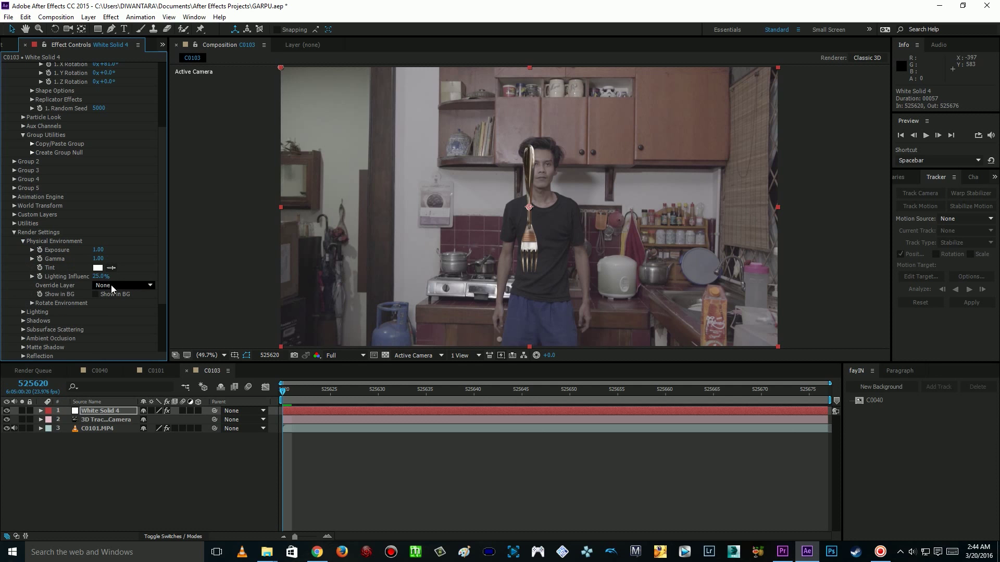
{"action": "left_click", "coordinate": [32, 303]}
{"action": "left_click_drag", "start_coordinate": [100, 311], "coordinate": [537, 322]}
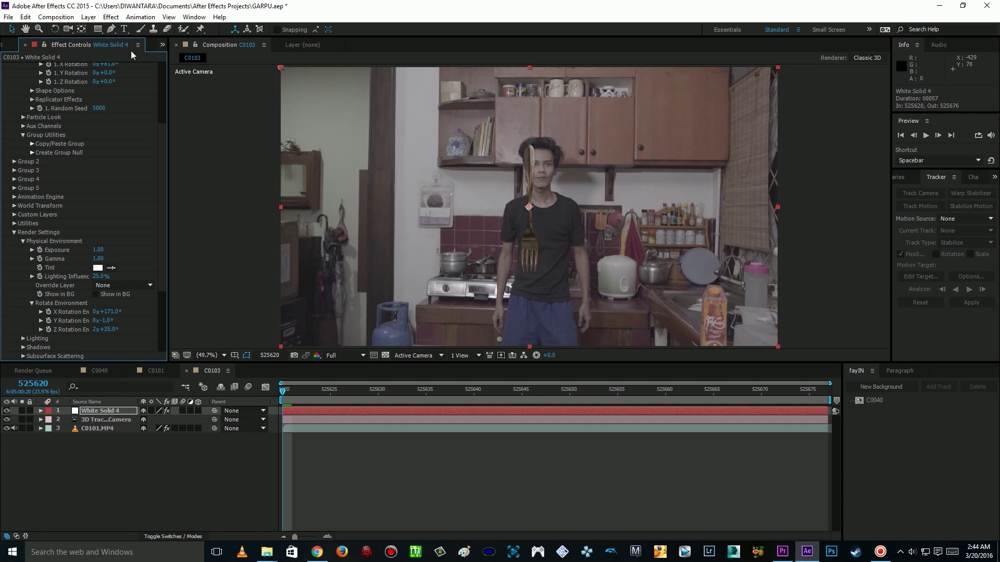
{"action": "left_click", "coordinate": [112, 18]}
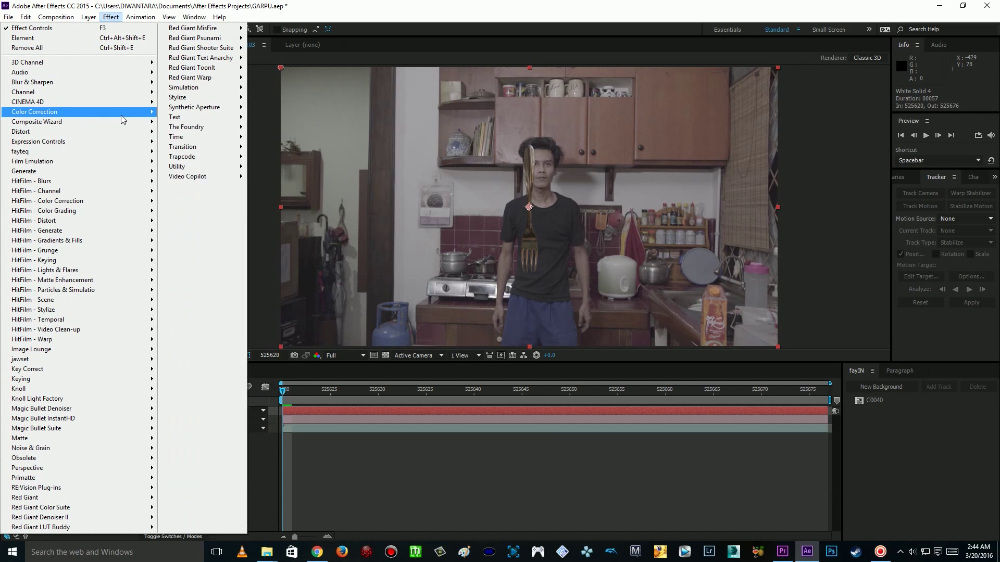
Add a Curves effect to the fork layer and pull the Red channel curve down slightly
{"action": "mouse_move", "coordinate": [120, 112]}
{"action": "left_click", "coordinate": [232, 320]}
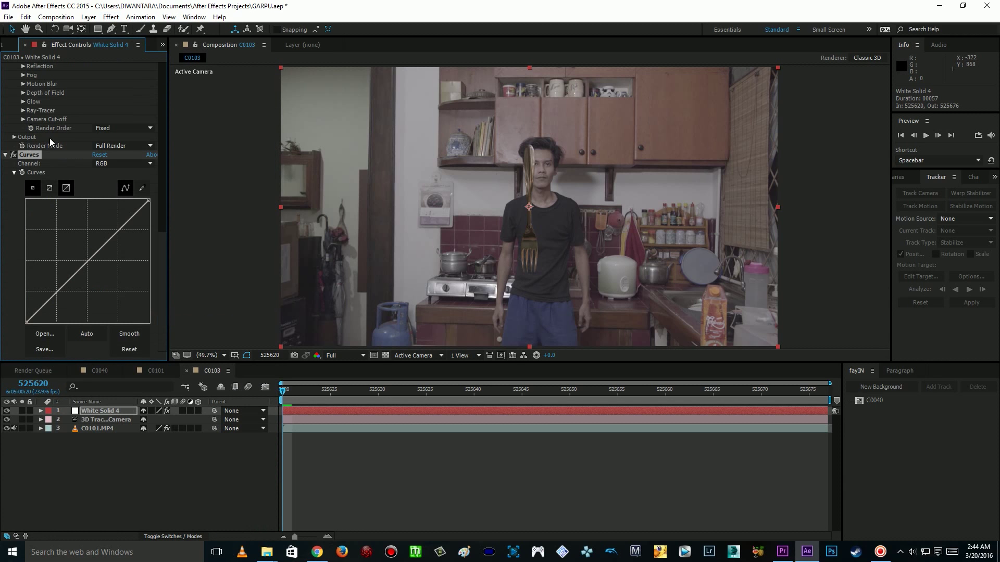
{"action": "left_click", "coordinate": [124, 164]}
{"action": "left_click", "coordinate": [127, 186]}
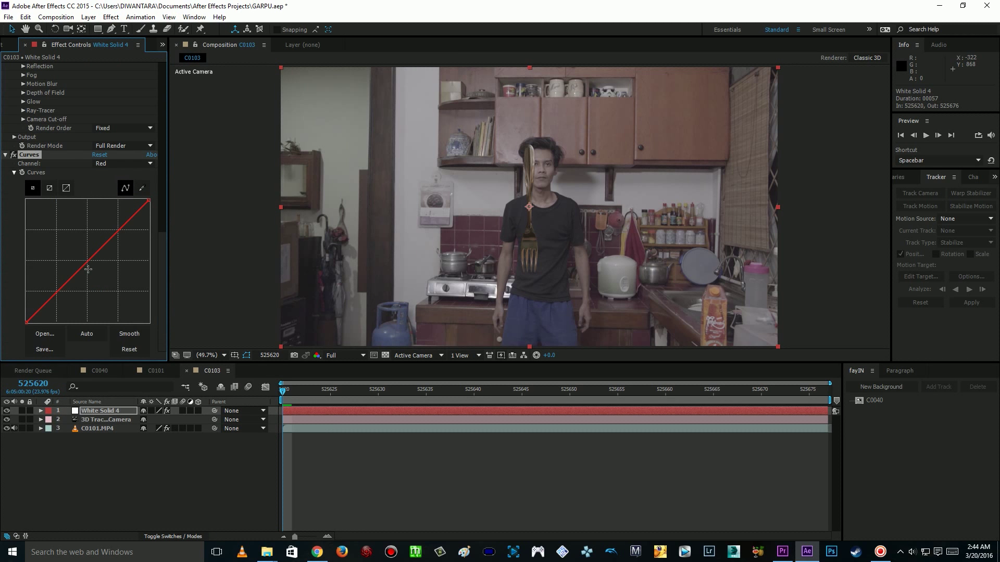
{"action": "left_click_drag", "start_coordinate": [84, 261], "coordinate": [88, 264]}
Switch the Curves channel via Green to Blue and bend the Blue curve upward
{"action": "left_click", "coordinate": [133, 163]}
{"action": "left_click", "coordinate": [118, 198]}
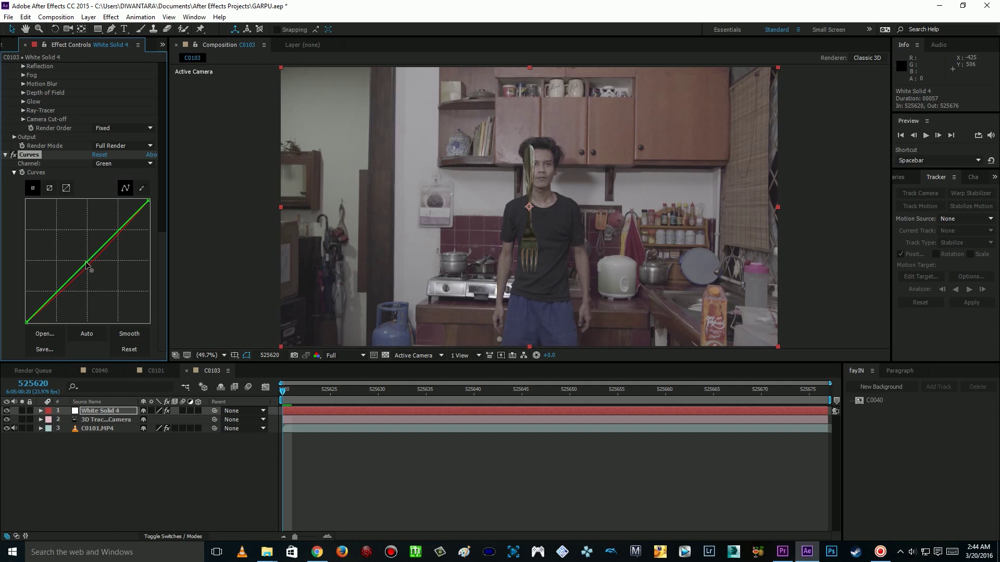
{"action": "left_click", "coordinate": [132, 162]}
{"action": "left_click", "coordinate": [123, 209]}
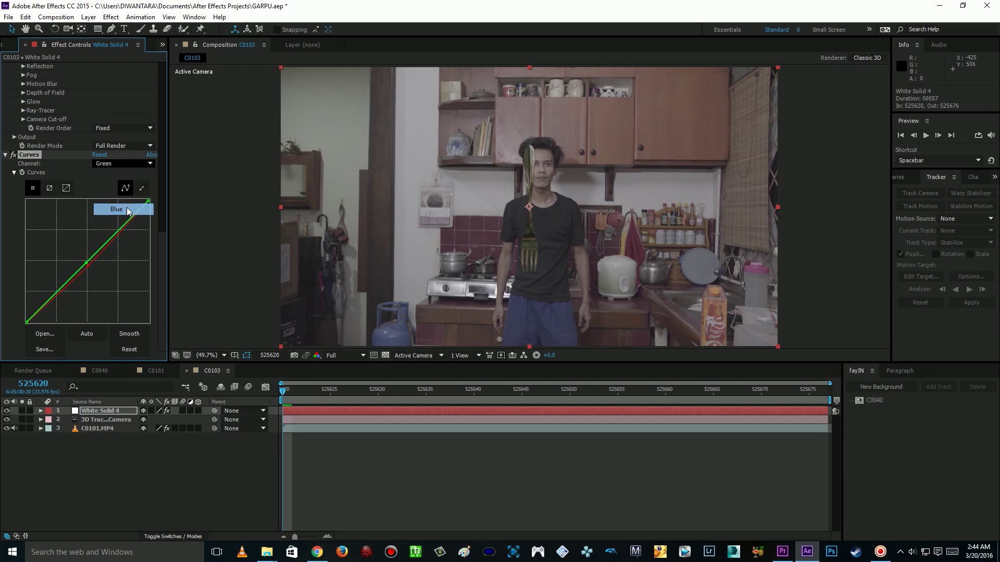
{"action": "left_click_drag", "start_coordinate": [85, 265], "coordinate": [82, 262]}
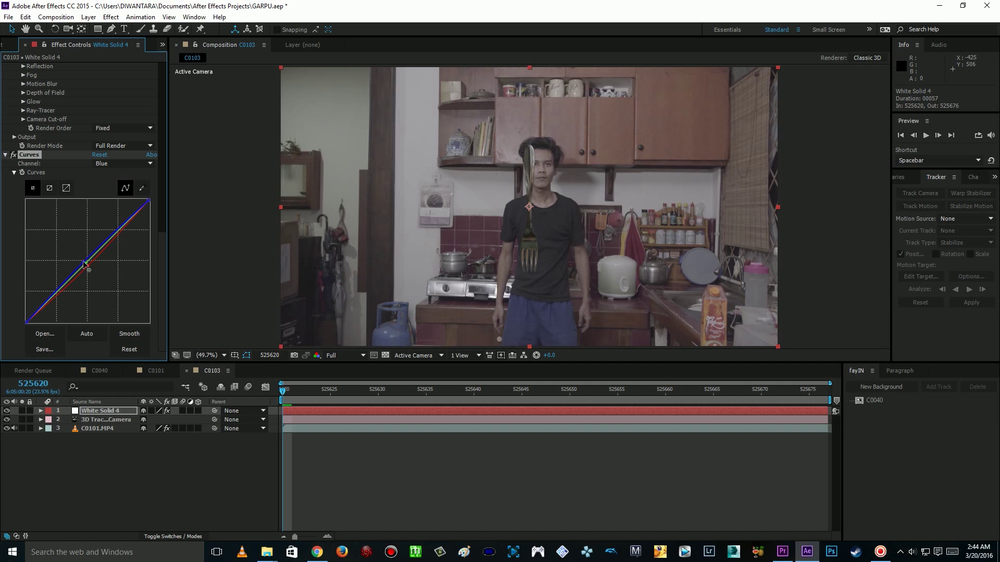
{"action": "left_click", "coordinate": [111, 17]}
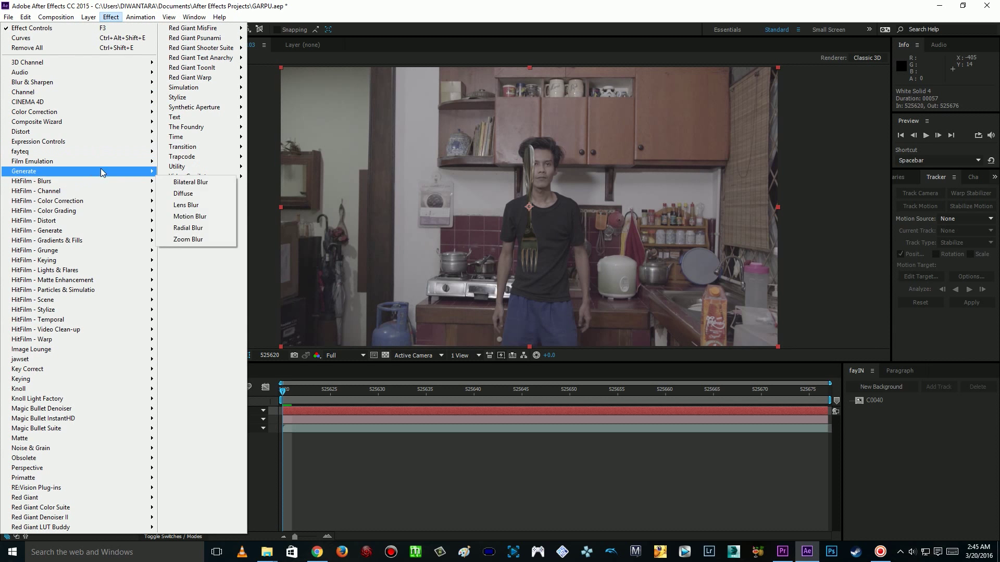
Add Hue/Saturation to the fork with Master Saturation -20 and Master Lightness 4
{"action": "mouse_move", "coordinate": [104, 115]}
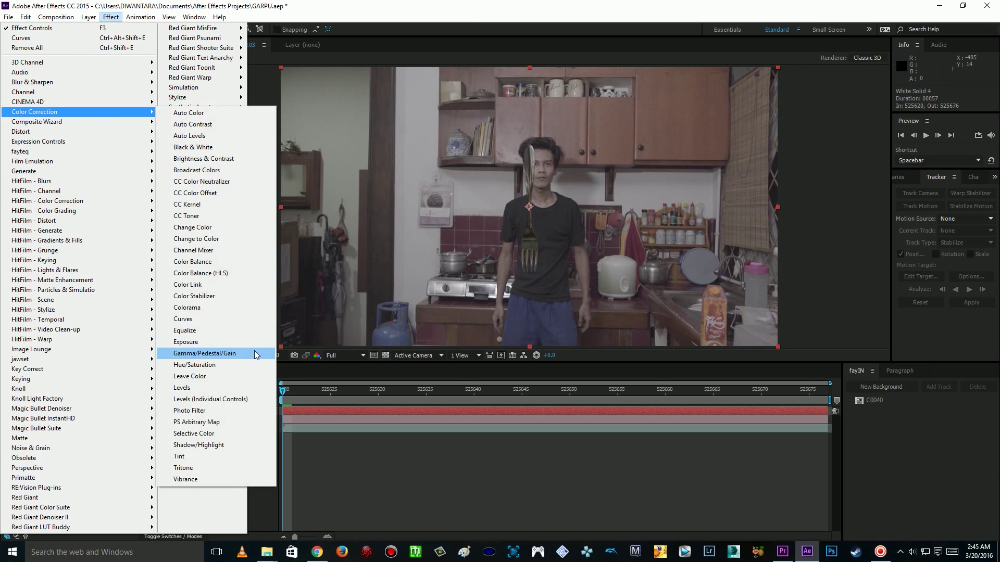
{"action": "left_click", "coordinate": [233, 365]}
{"action": "left_click_drag", "start_coordinate": [89, 326], "coordinate": [63, 331]}
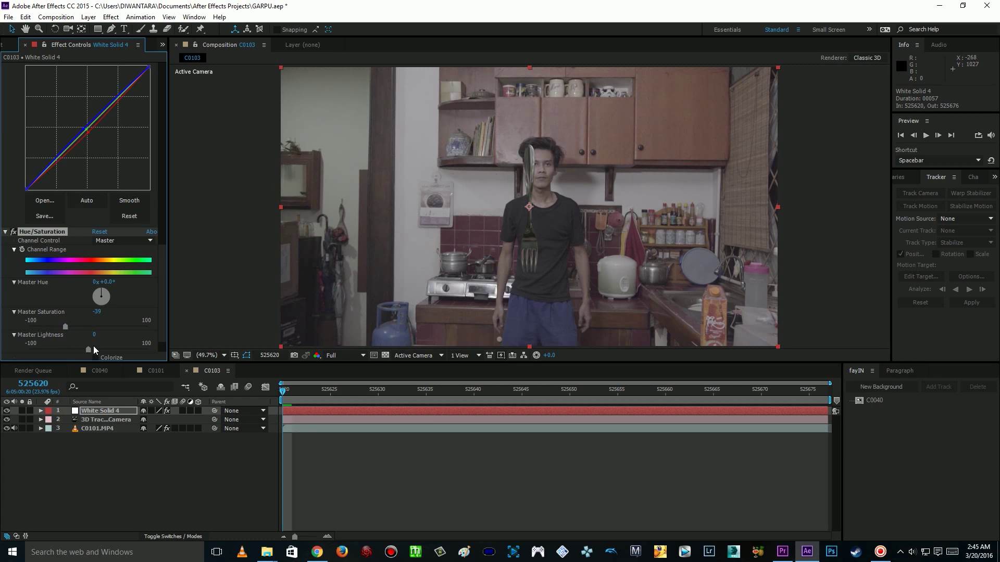
{"action": "left_click_drag", "start_coordinate": [88, 349], "coordinate": [92, 350]}
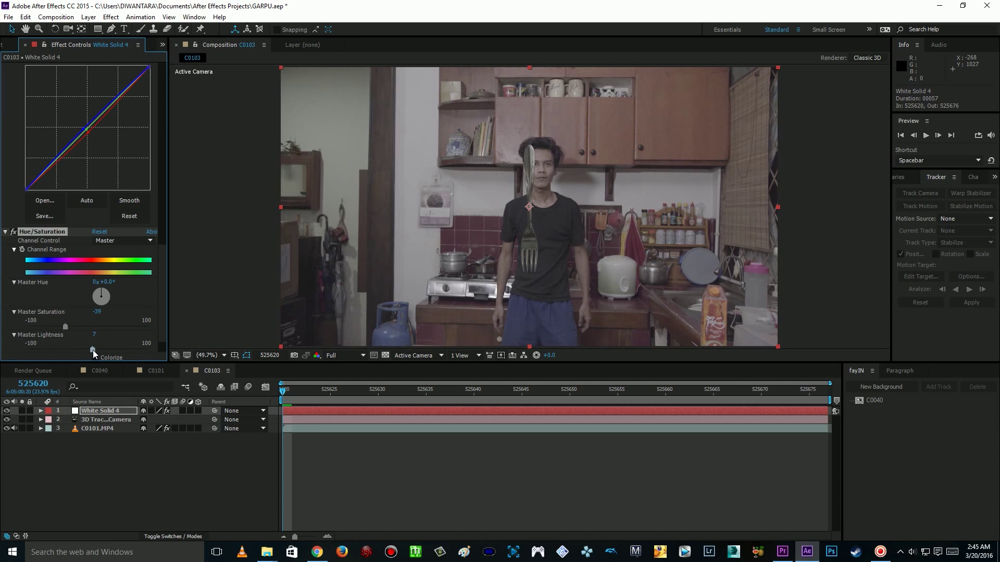
Preview the graded fork through later frames, then reselect the White Solid 4 layer
{"action": "left_click", "coordinate": [752, 229]}
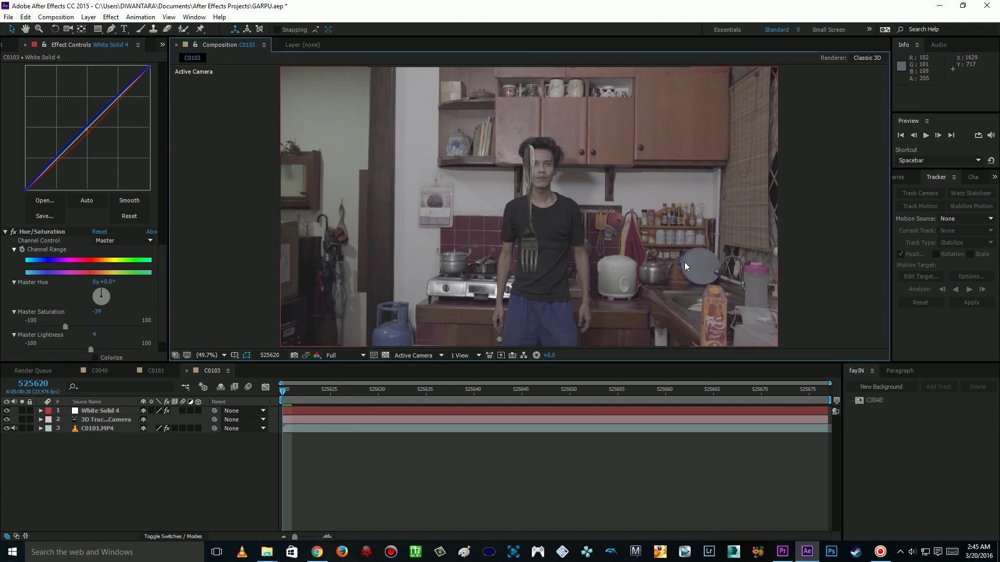
{"action": "mouse_move", "coordinate": [291, 396]}
{"action": "left_mouse_down"}
{"action": "mouse_move", "coordinate": [799, 391]}
{"action": "mouse_move", "coordinate": [276, 395]}
{"action": "left_mouse_up"}
{"action": "left_click", "coordinate": [305, 416]}
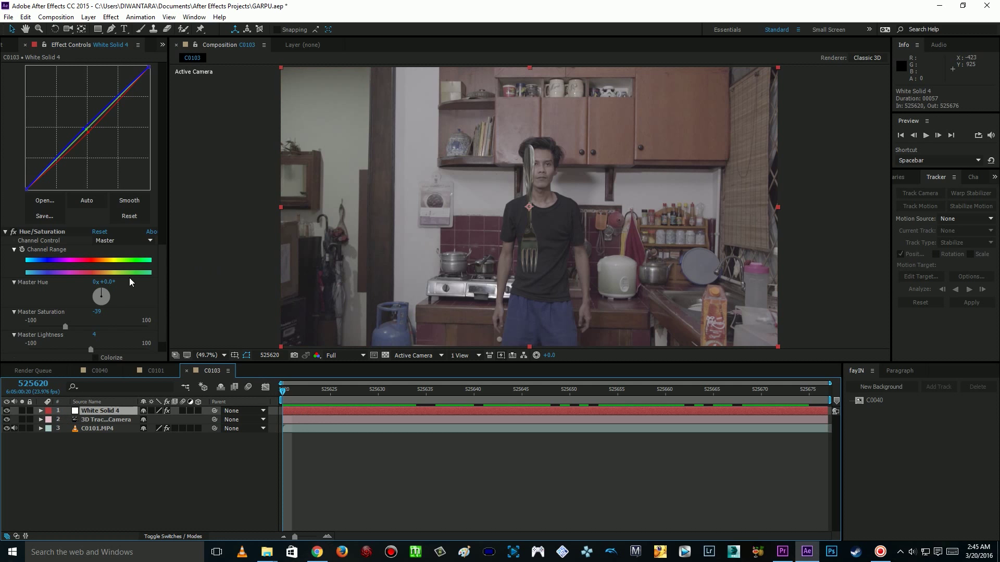
{"action": "left_click_drag", "start_coordinate": [164, 255], "coordinate": [177, 72]}
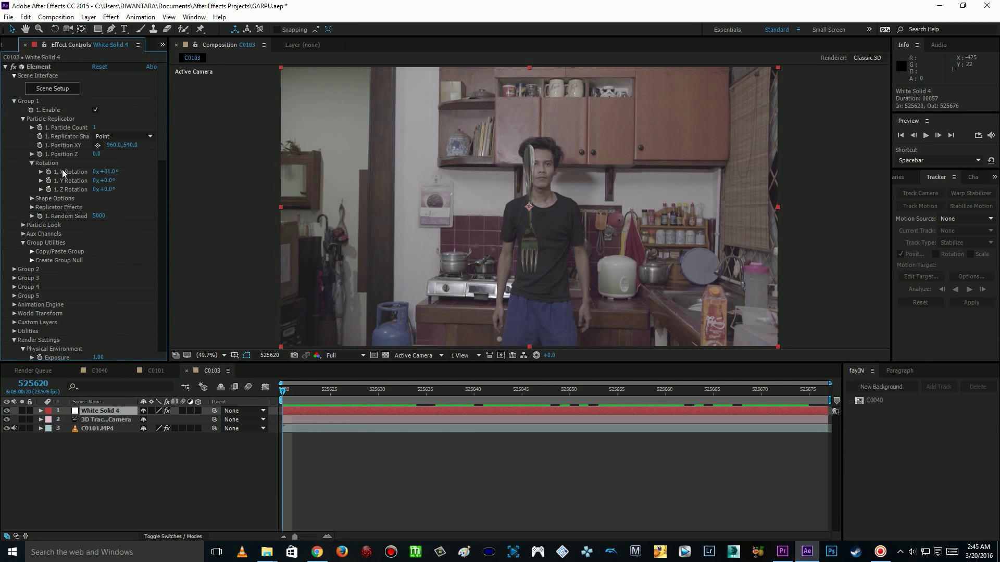
Enable keyframing for the fork's rotation and position and reveal the keyframed properties with U
{"action": "left_click", "coordinate": [49, 172]}
{"action": "left_click", "coordinate": [49, 180]}
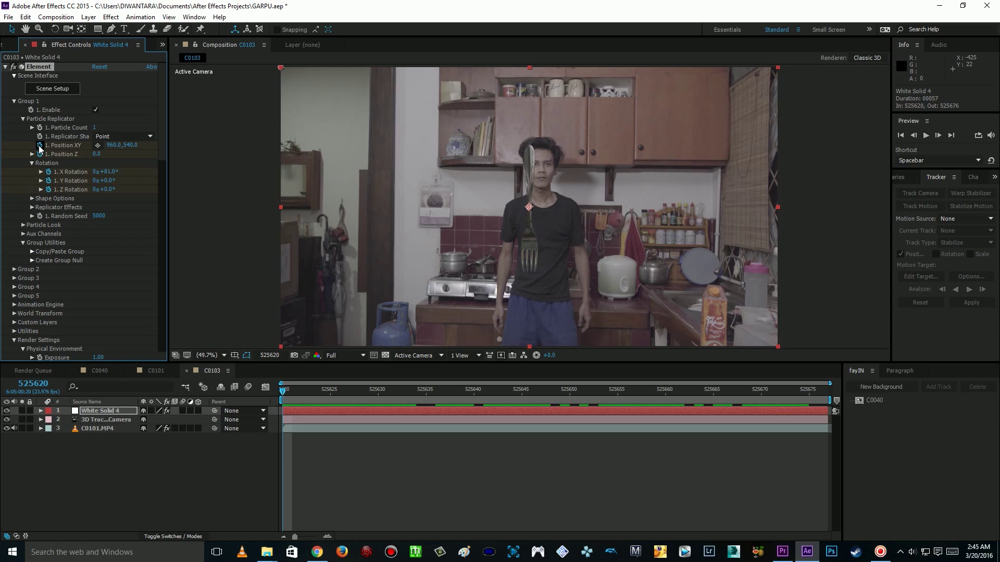
{"action": "left_click", "coordinate": [306, 412]}
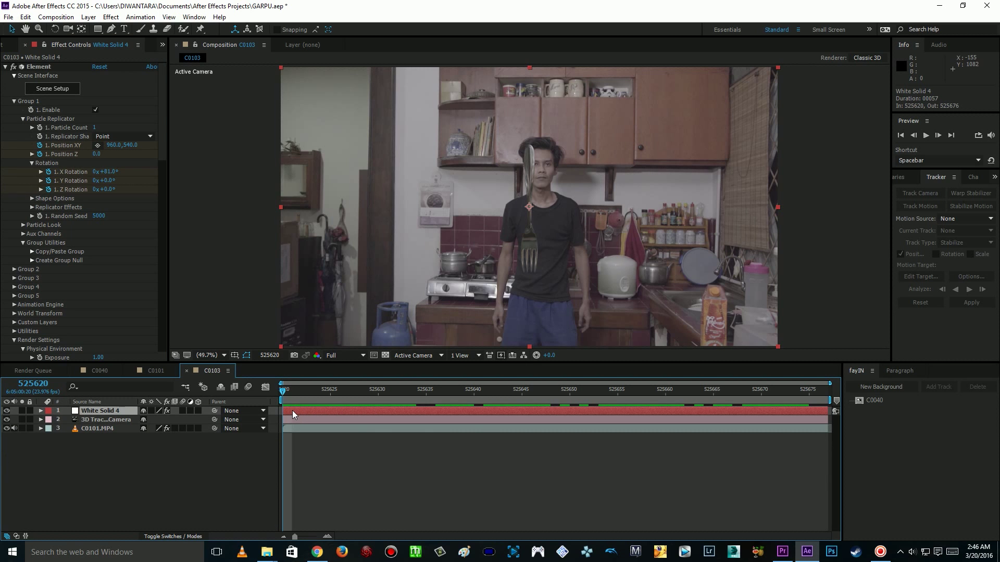
{"action": "key", "text": "u"}
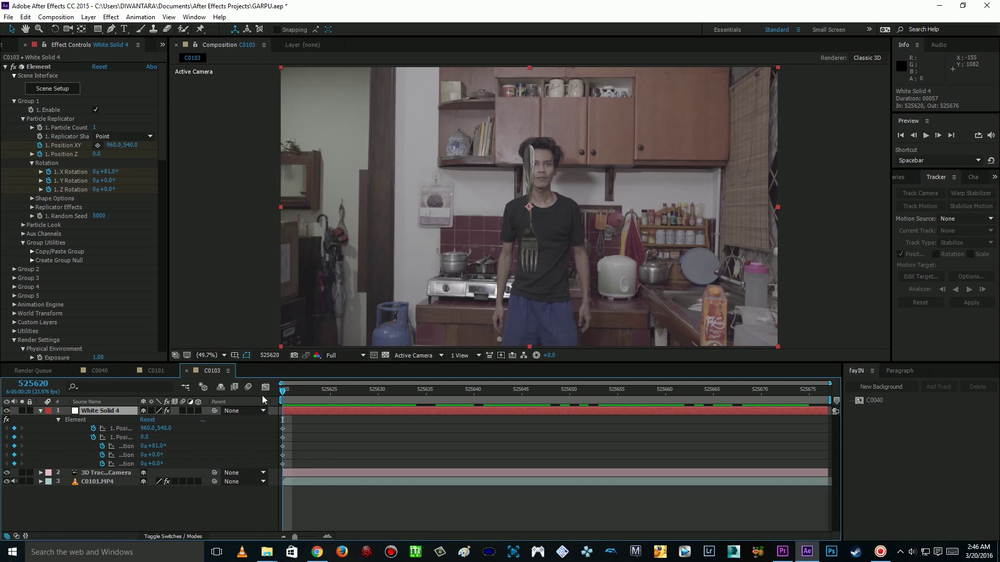
At a later frame, key the fork to 33° X, 111° Y rotation and position 960,764
{"action": "key", "text": "space"}
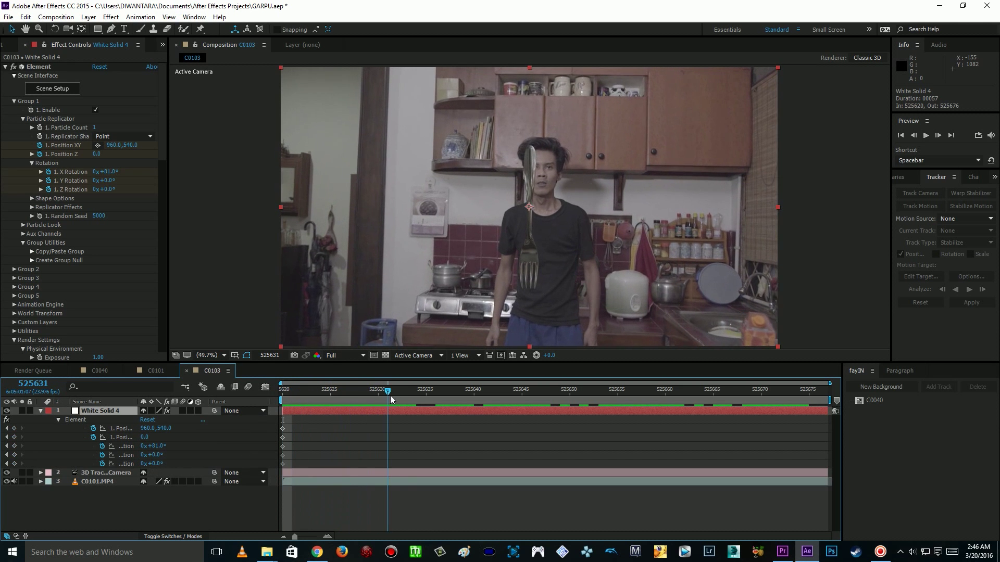
{"action": "left_click_drag", "start_coordinate": [149, 173], "coordinate": [293, 189]}
{"action": "left_click_drag", "start_coordinate": [109, 181], "coordinate": [168, 182]}
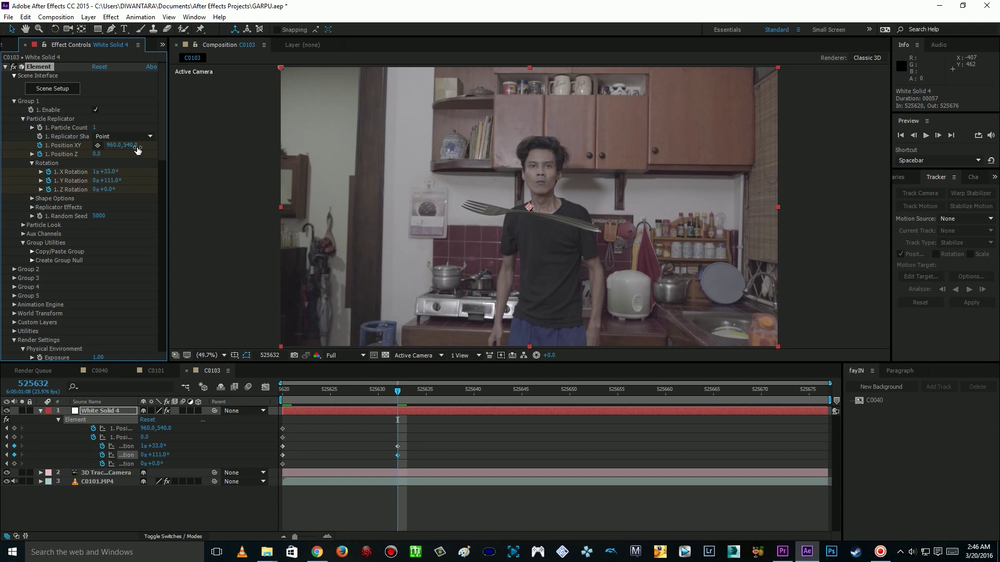
{"action": "left_click_drag", "start_coordinate": [135, 147], "coordinate": [457, 375]}
{"action": "left_click_drag", "start_coordinate": [398, 390], "coordinate": [282, 387]}
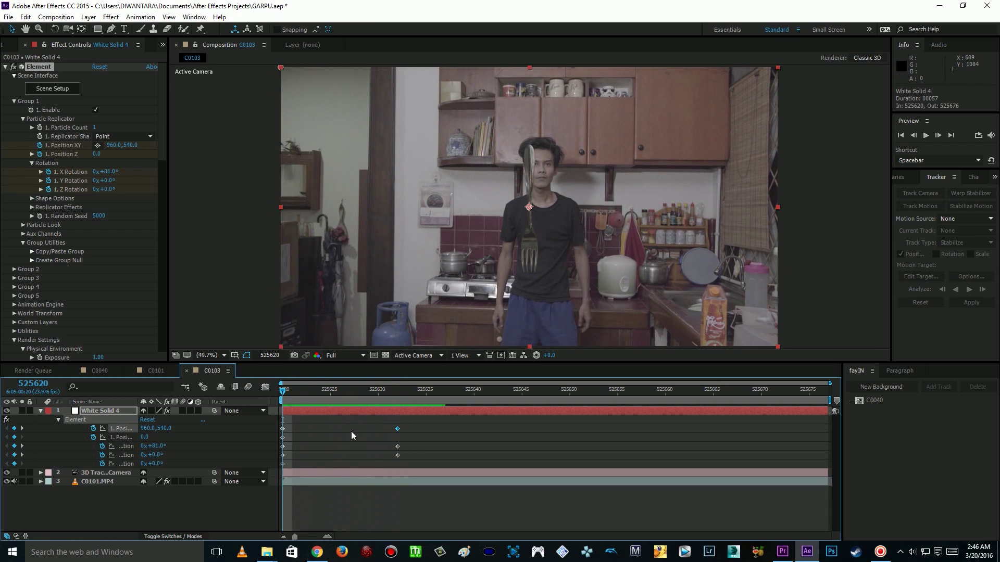